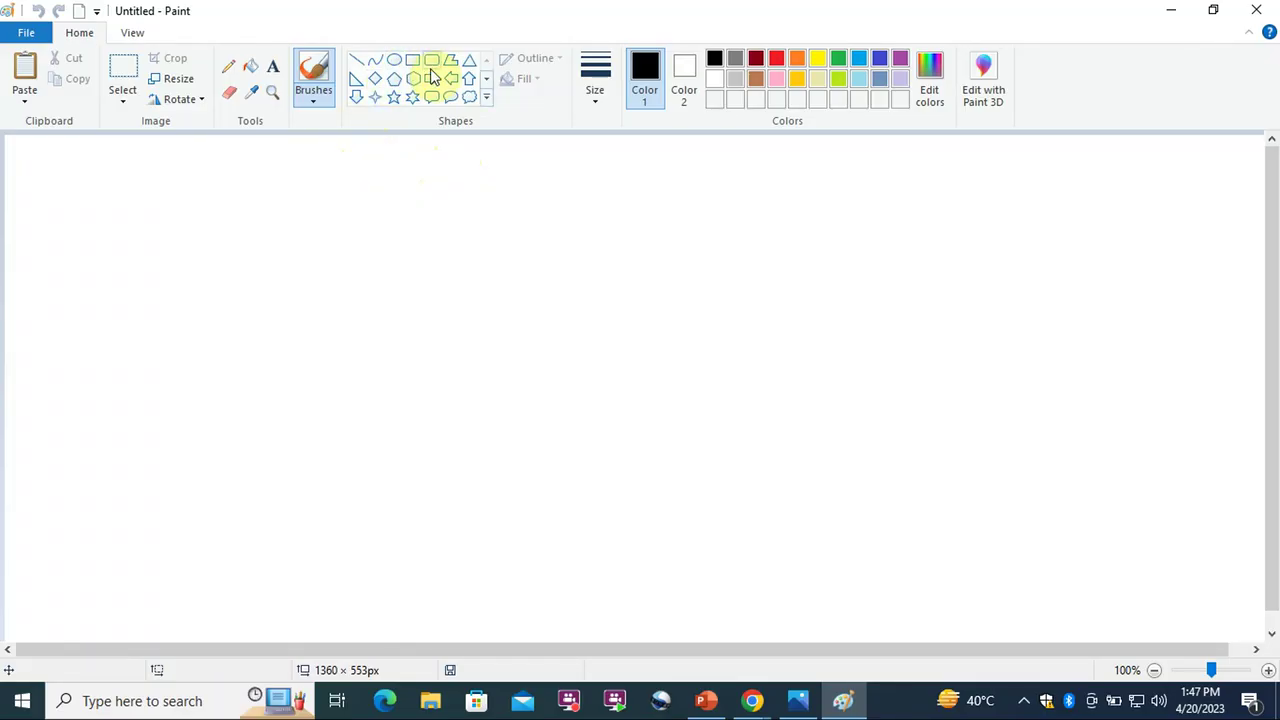
Draw a tall, narrow vertical rectangle near the middle of the canvas as the flagpole
{"action": "left_click", "coordinate": [412, 59]}
{"action": "left_click_drag", "start_coordinate": [526, 189], "coordinate": [532, 534]}
{"action": "left_click", "coordinate": [434, 391]}
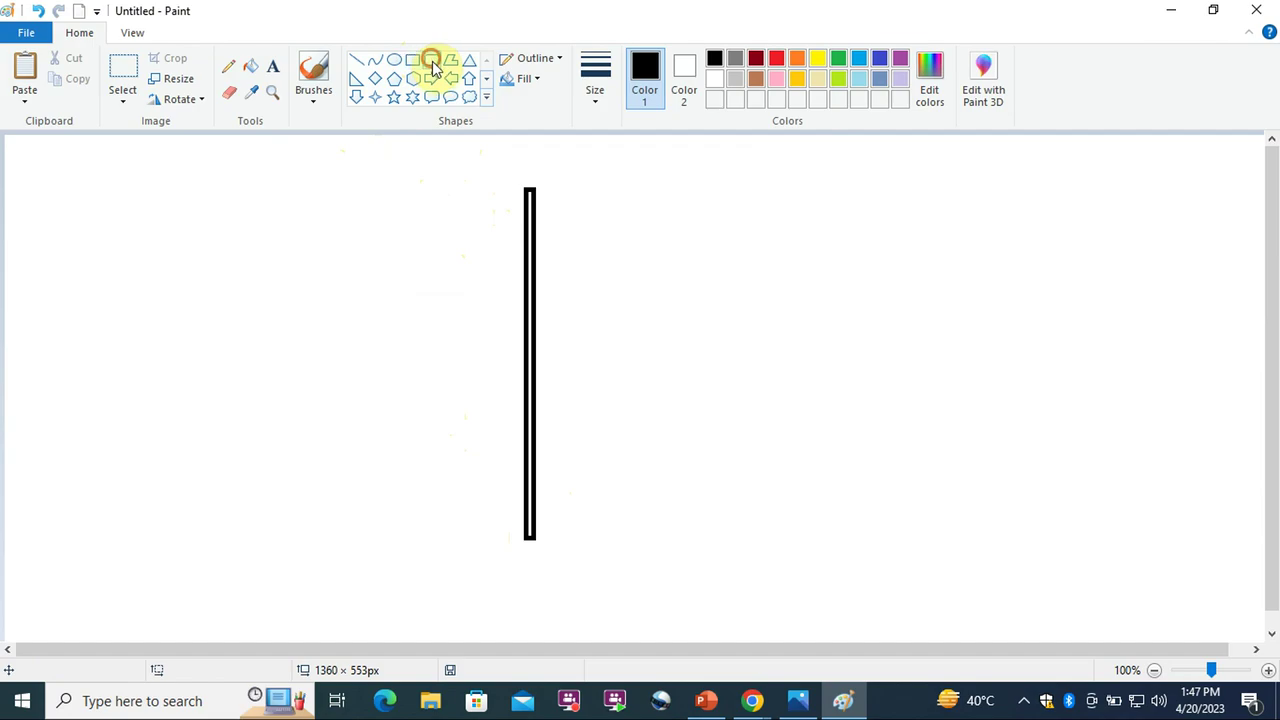
Draw three stacked rounded rectangles as the pole's base: about 105 × 26 px, about 178 × 25 px below it, and a wider one lowest
{"action": "left_click_drag", "start_coordinate": [492, 539], "coordinate": [561, 553]}
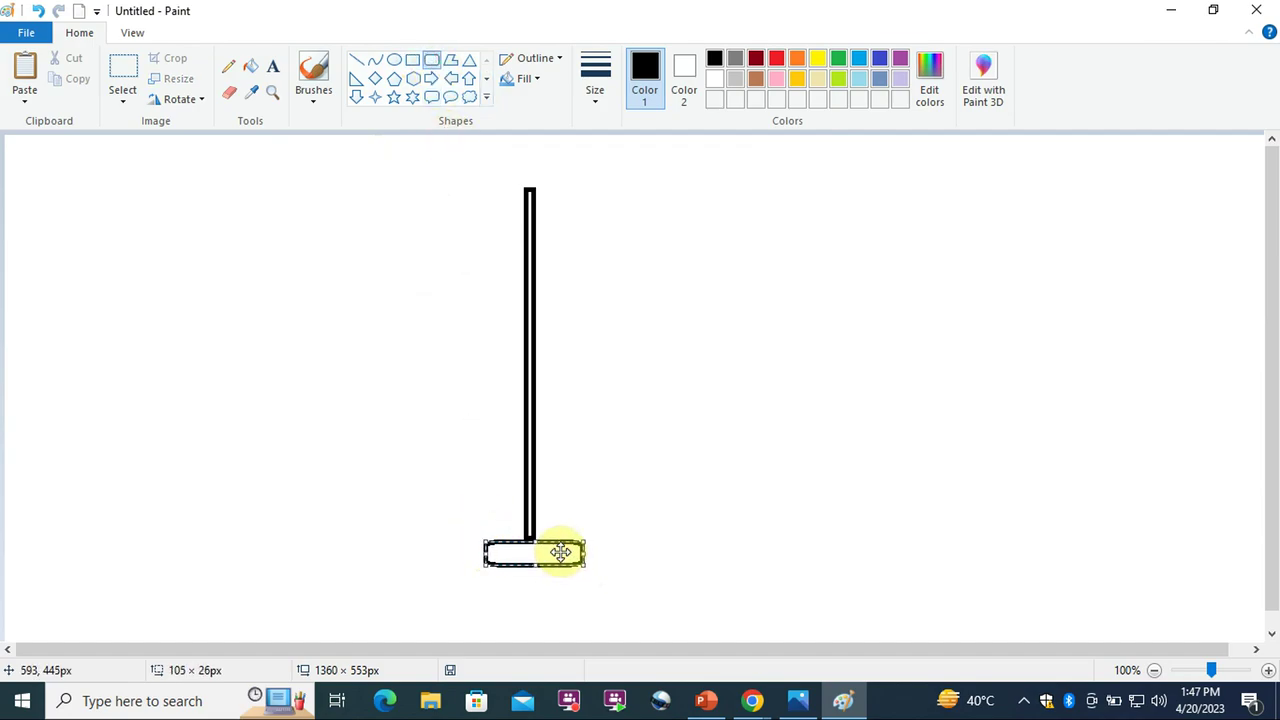
{"action": "left_click", "coordinate": [360, 546]}
{"action": "left_click_drag", "start_coordinate": [450, 560], "coordinate": [528, 589]}
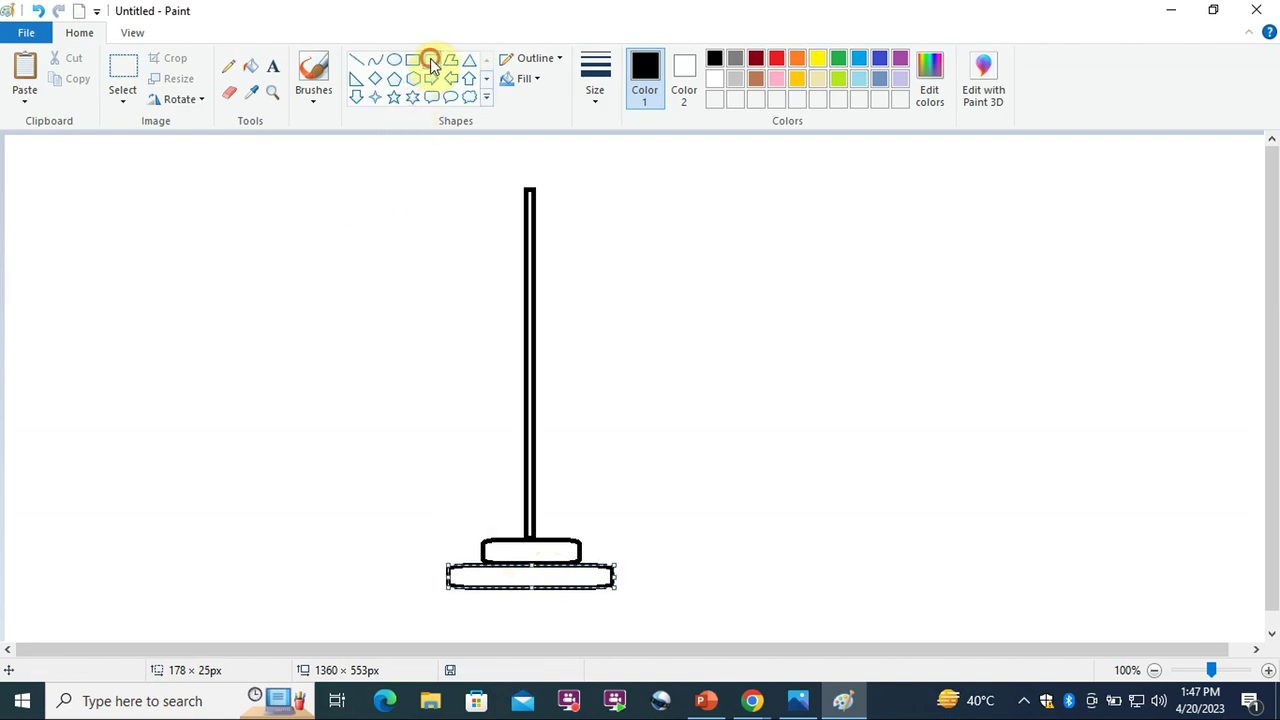
{"action": "left_click", "coordinate": [432, 597]}
{"action": "left_click_drag", "start_coordinate": [408, 588], "coordinate": [648, 615]}
{"action": "left_click", "coordinate": [490, 376]}
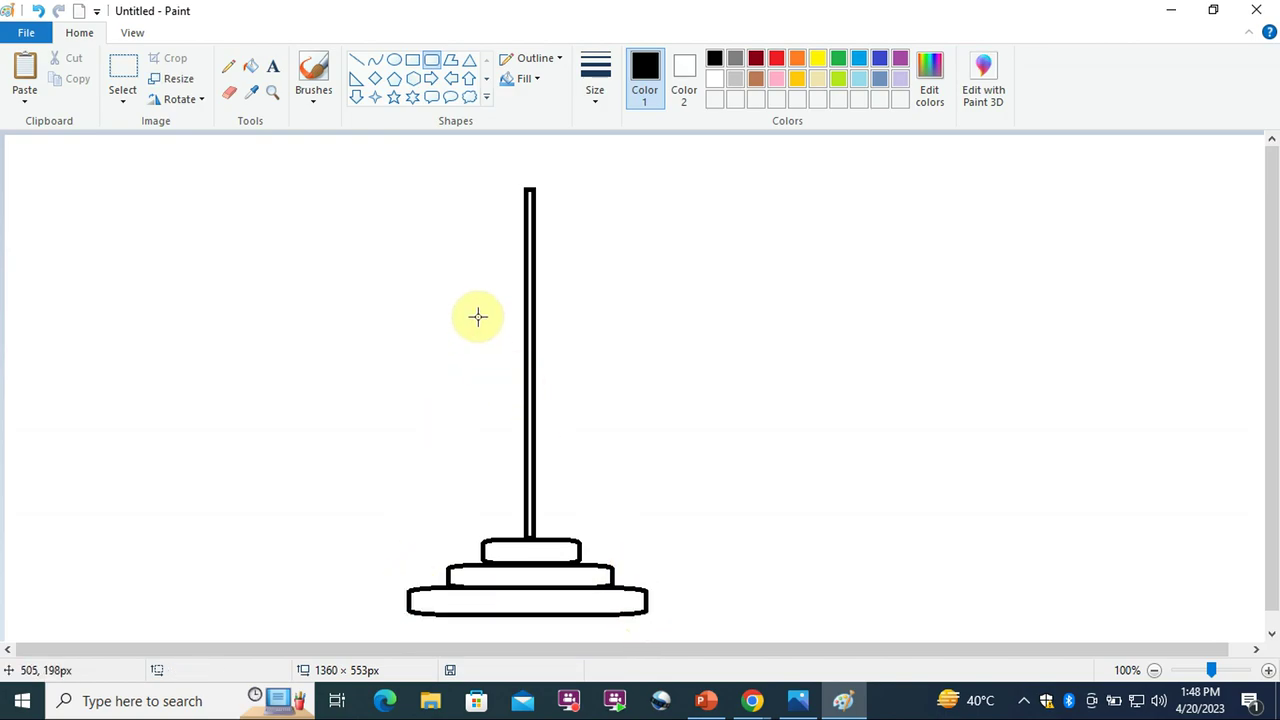
Draw an S-shaped curve about 189 px wide beside the pole's upper end and turn on transparent selection
{"action": "left_click", "coordinate": [376, 62]}
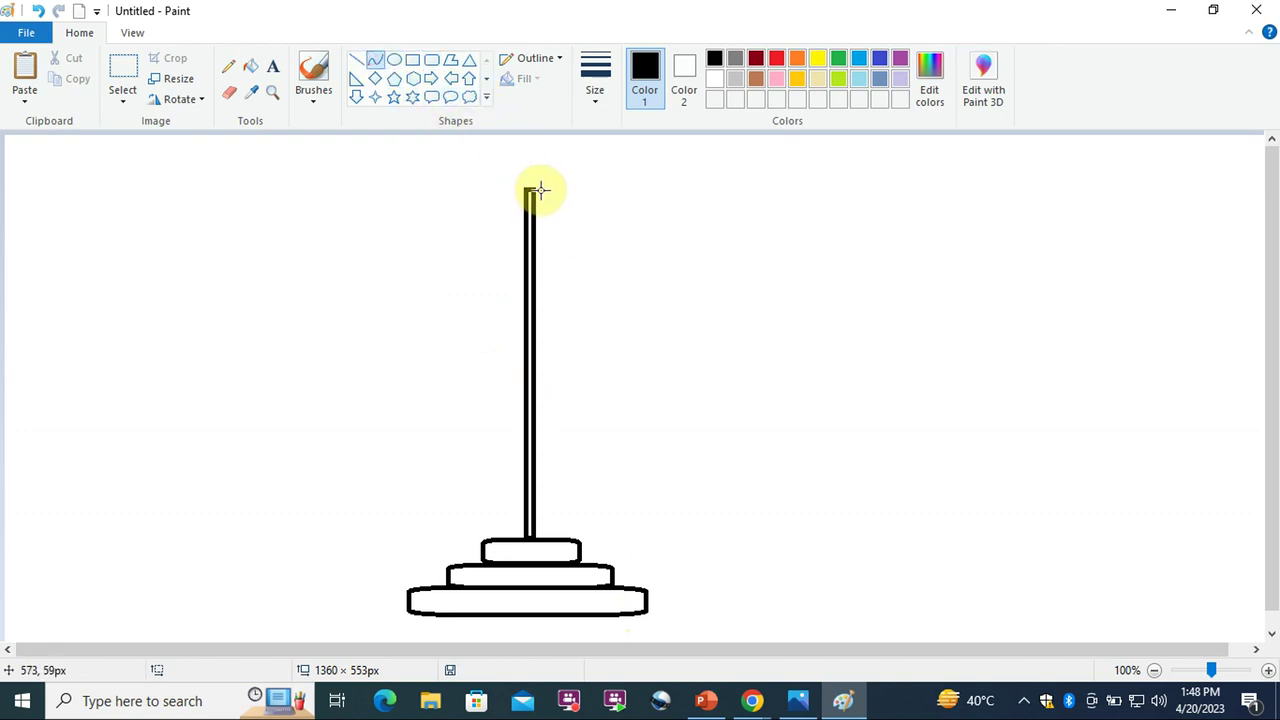
{"action": "left_click_drag", "start_coordinate": [582, 212], "coordinate": [760, 215]}
{"action": "left_click_drag", "start_coordinate": [643, 211], "coordinate": [705, 243]}
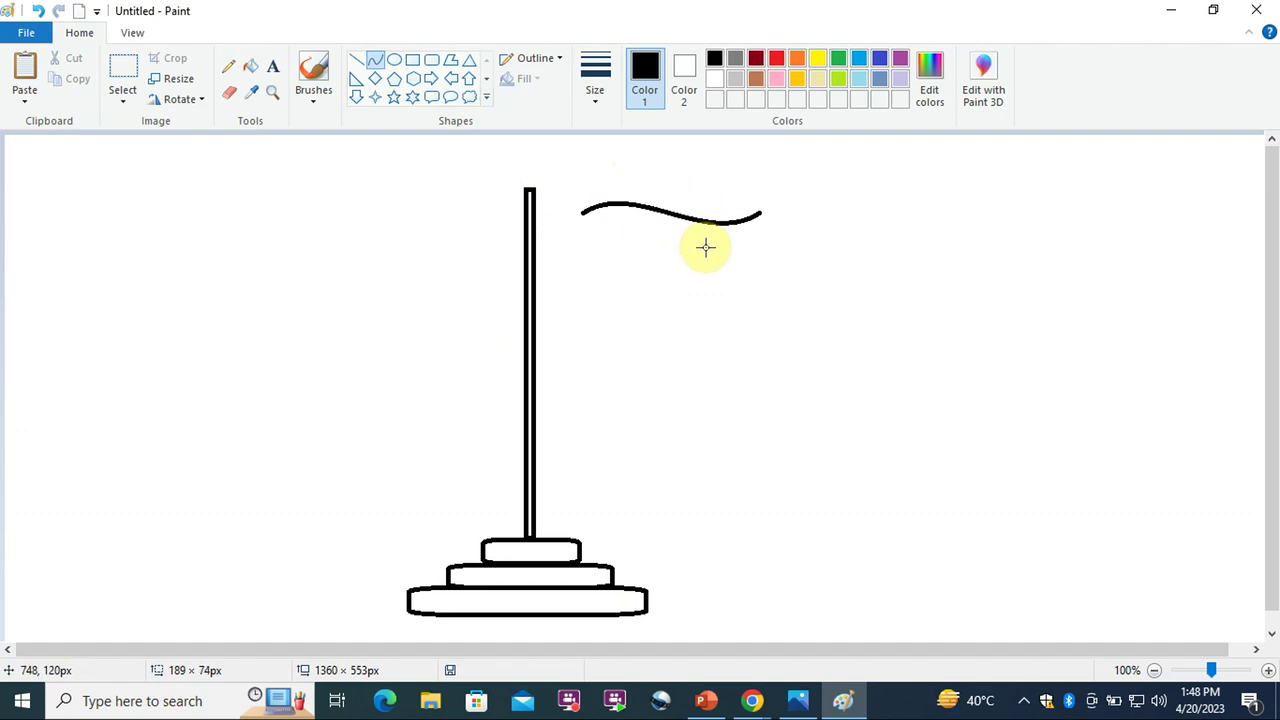
{"action": "left_click", "coordinate": [122, 92]}
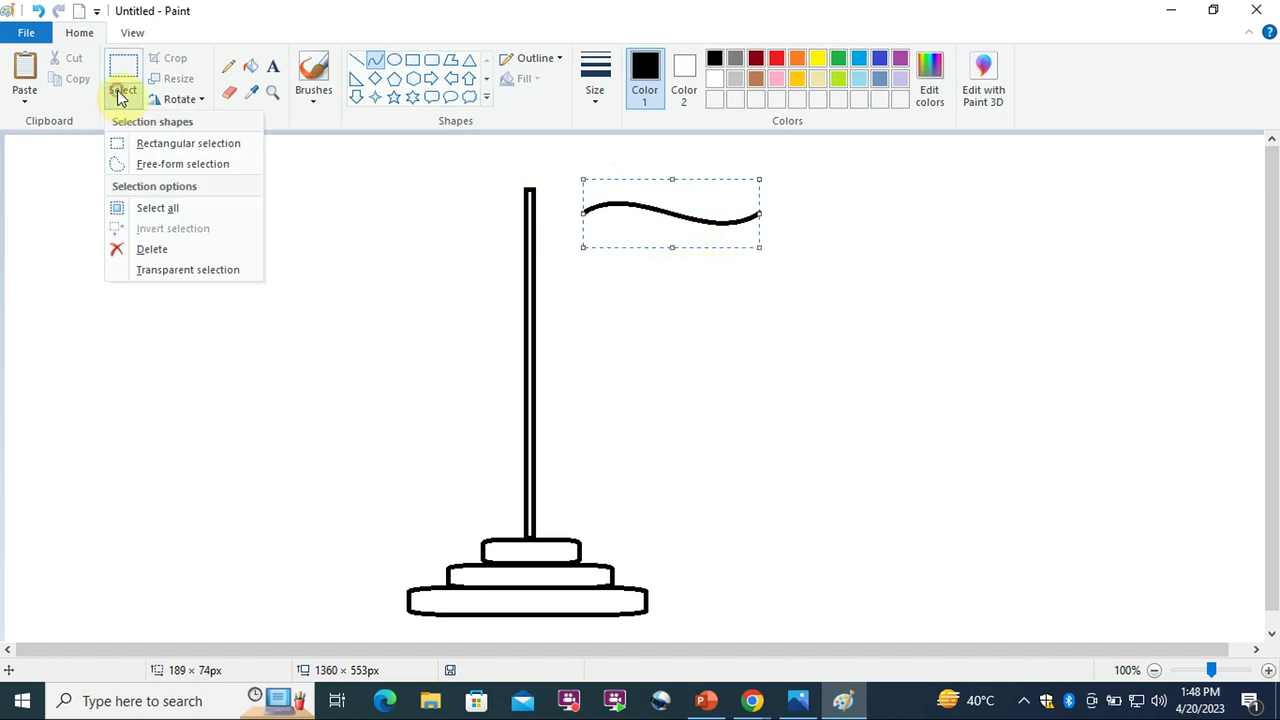
{"action": "left_click", "coordinate": [138, 276]}
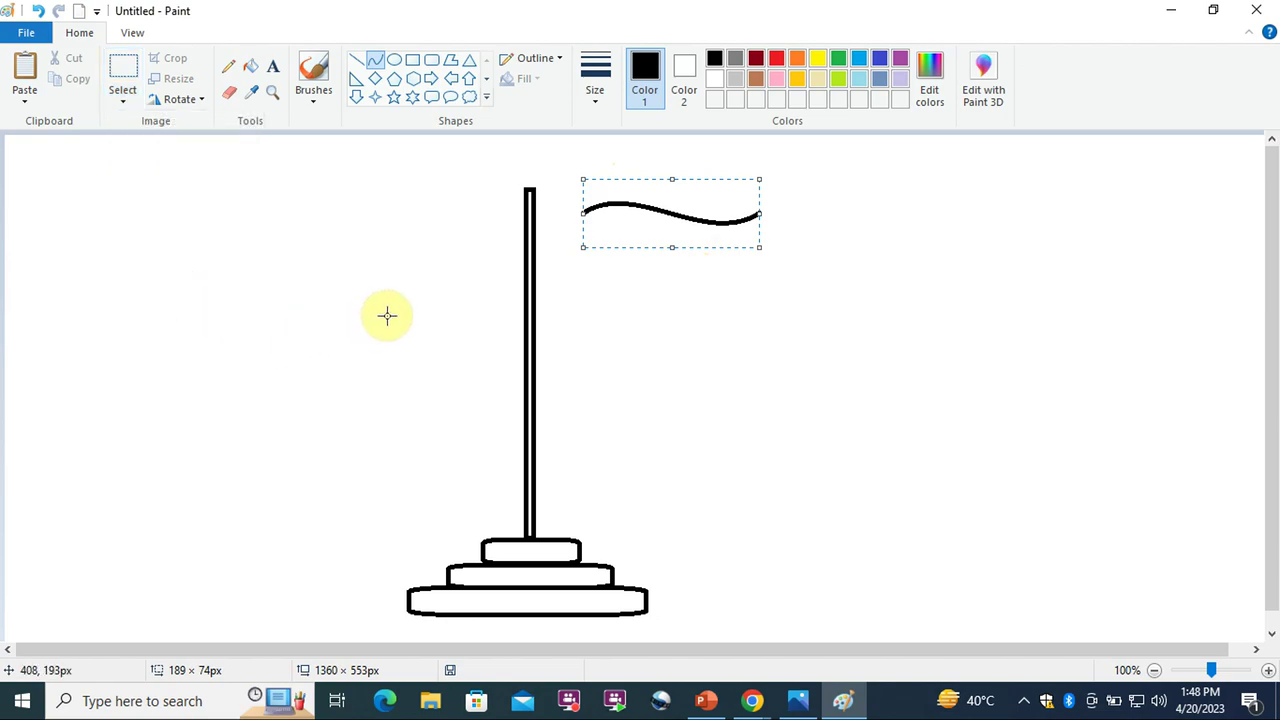
{"action": "left_click", "coordinate": [302, 295]}
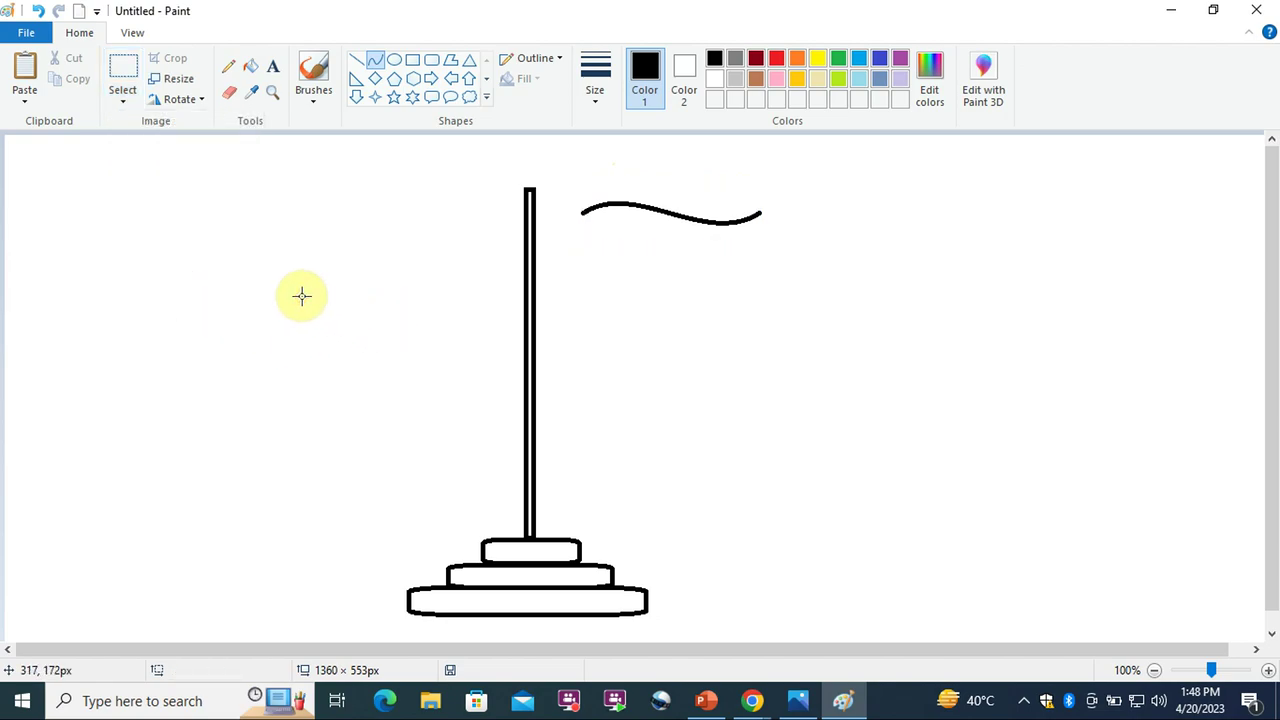
Copy the wavy curve with a rectangular selection of about 250 × 116 px and place the duplicate below the original
{"action": "key", "text": "ctrl+a"}
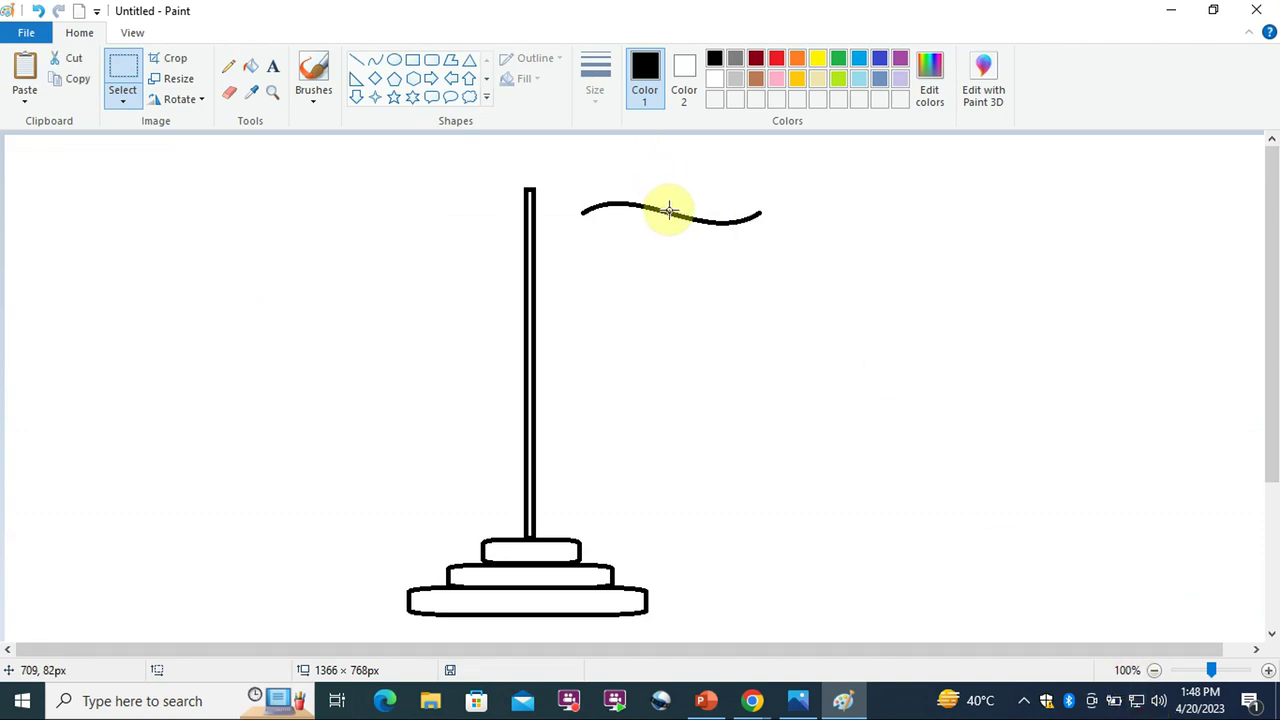
{"action": "left_click", "coordinate": [123, 98]}
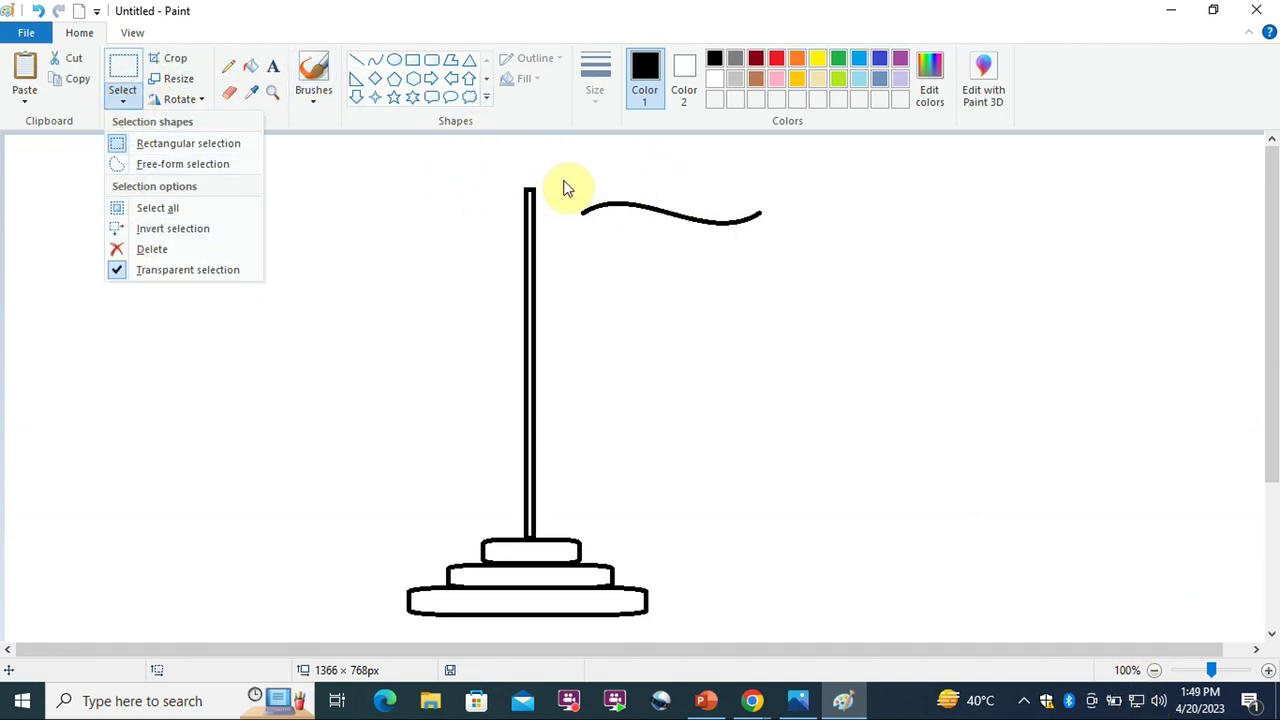
{"action": "left_click", "coordinate": [755, 300]}
{"action": "left_click_drag", "start_coordinate": [572, 183], "coordinate": [808, 291]}
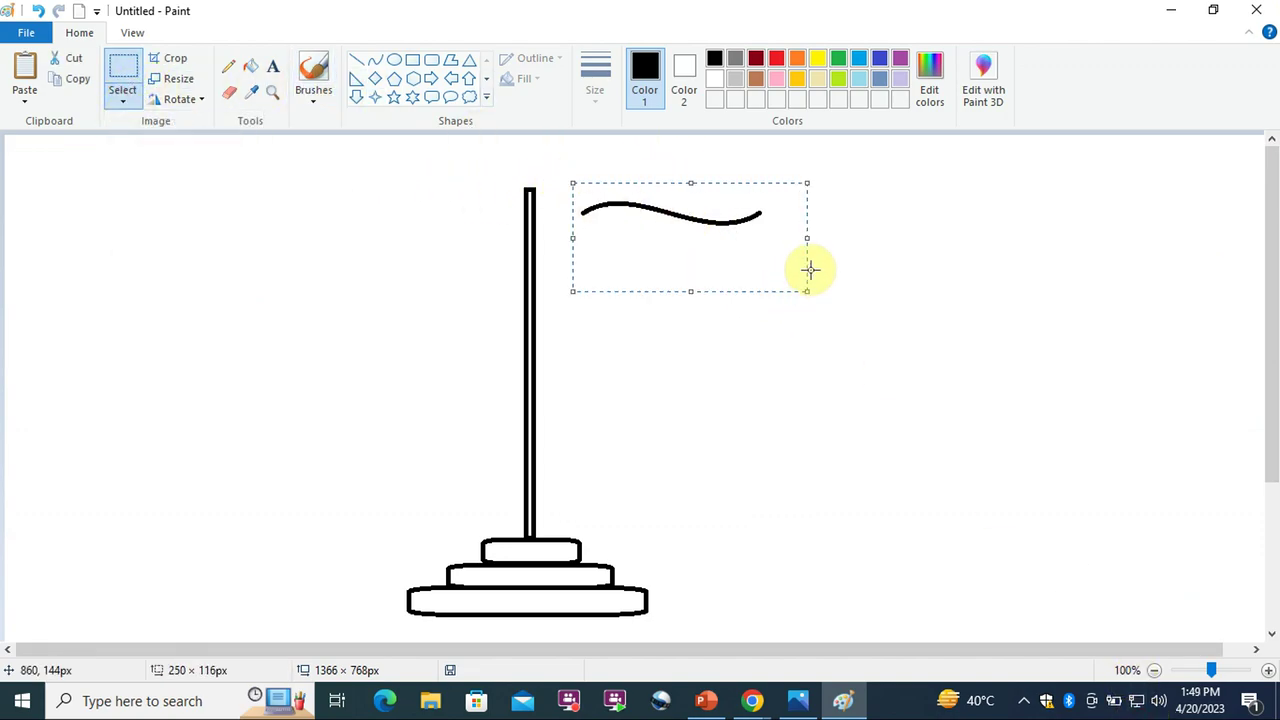
{"action": "key", "text": "ctrl+c"}
{"action": "key", "text": "ctrl+v"}
{"action": "left_click_drag", "start_coordinate": [137, 165], "coordinate": [729, 291]}
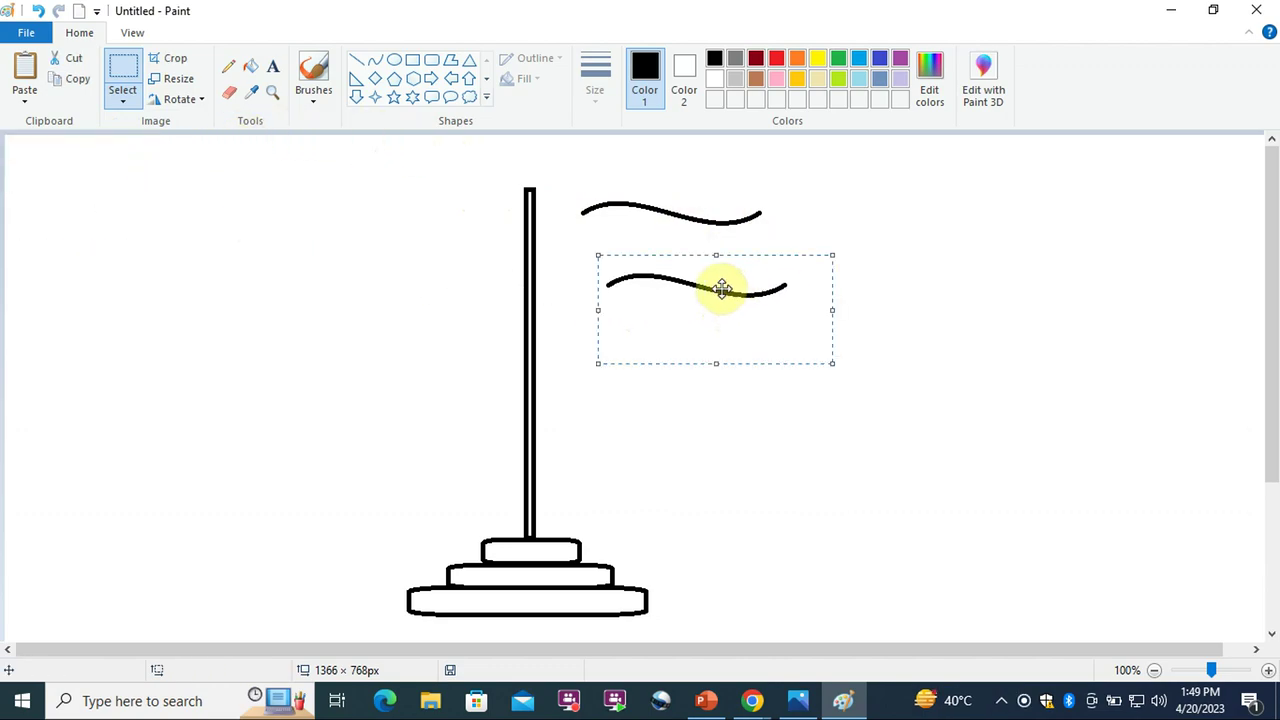
Paste another copy of the wavy curve and place it to the right of the second curve
{"action": "left_click", "coordinate": [380, 206]}
{"action": "key", "text": "ctrl+v"}
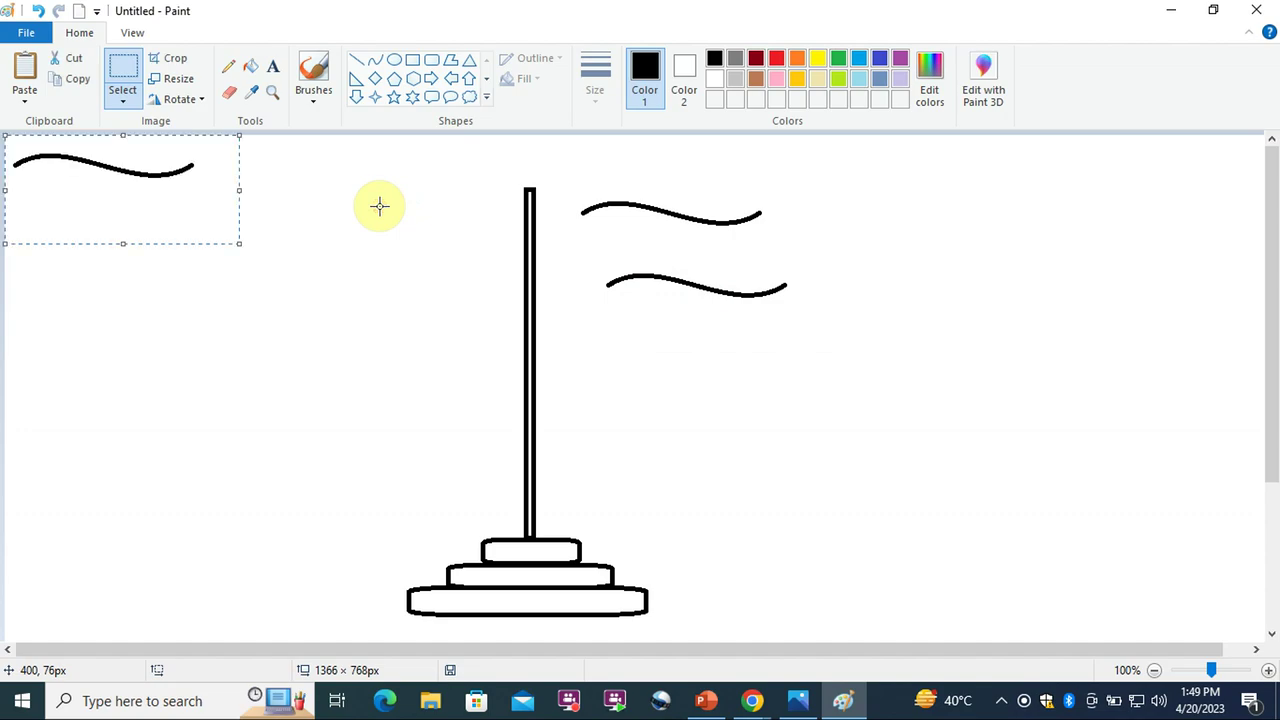
{"action": "left_click_drag", "start_coordinate": [160, 165], "coordinate": [986, 303]}
{"action": "left_click", "coordinate": [154, 168]}
{"action": "key", "text": "ctrl+v"}
{"action": "key", "text": "Delete"}
Copy the original wavy curve with a tighter selection and place a fourth curve to the left of the pole
{"action": "left_click_drag", "start_coordinate": [568, 189], "coordinate": [784, 240]}
{"action": "key", "text": "ctrl+c"}
{"action": "left_click", "coordinate": [340, 254]}
{"action": "key", "text": "ctrl+v"}
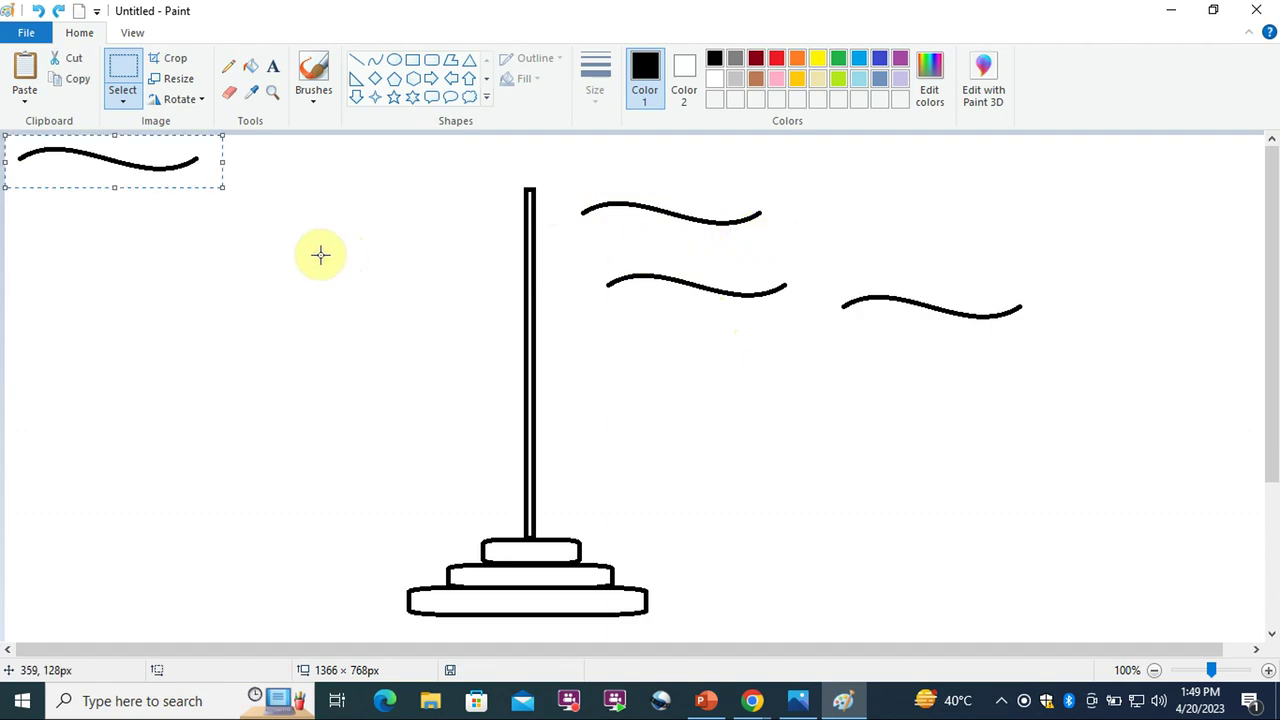
{"action": "left_click_drag", "start_coordinate": [131, 157], "coordinate": [366, 194]}
Move the four wavy curves against the pole's right side, evenly stacked from its top to outline three flag stripes
{"action": "left_click_drag", "start_coordinate": [564, 184], "coordinate": [801, 241]}
{"action": "left_click_drag", "start_coordinate": [651, 211], "coordinate": [607, 203]}
{"action": "left_click_drag", "start_coordinate": [600, 257], "coordinate": [806, 317]}
{"action": "left_click_drag", "start_coordinate": [706, 292], "coordinate": [638, 237]}
{"action": "left_click_drag", "start_coordinate": [820, 285], "coordinate": [1071, 353]}
{"action": "left_click_drag", "start_coordinate": [907, 317], "coordinate": [621, 267]}
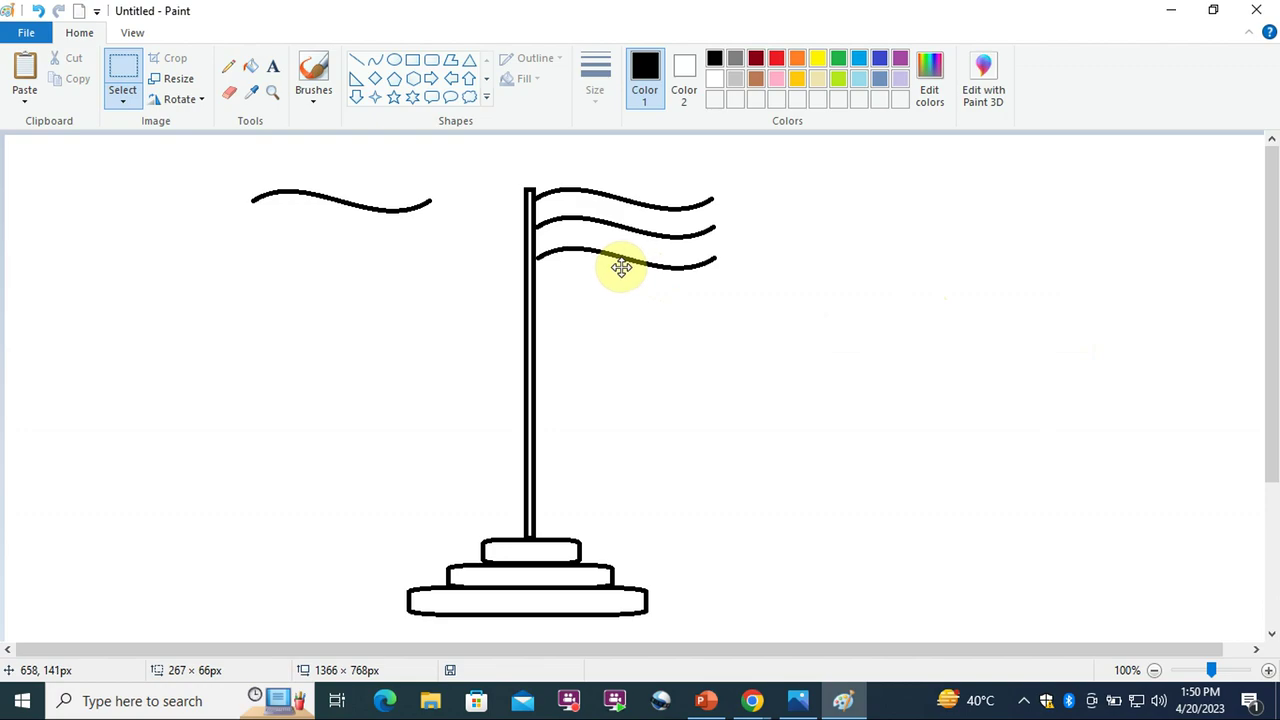
{"action": "left_click_drag", "start_coordinate": [203, 174], "coordinate": [440, 248]}
{"action": "mouse_move", "coordinate": [340, 214]}
{"action": "left_mouse_down"}
{"action": "mouse_move", "coordinate": [639, 296]}
{"action": "mouse_move", "coordinate": [625, 304]}
{"action": "left_mouse_up"}
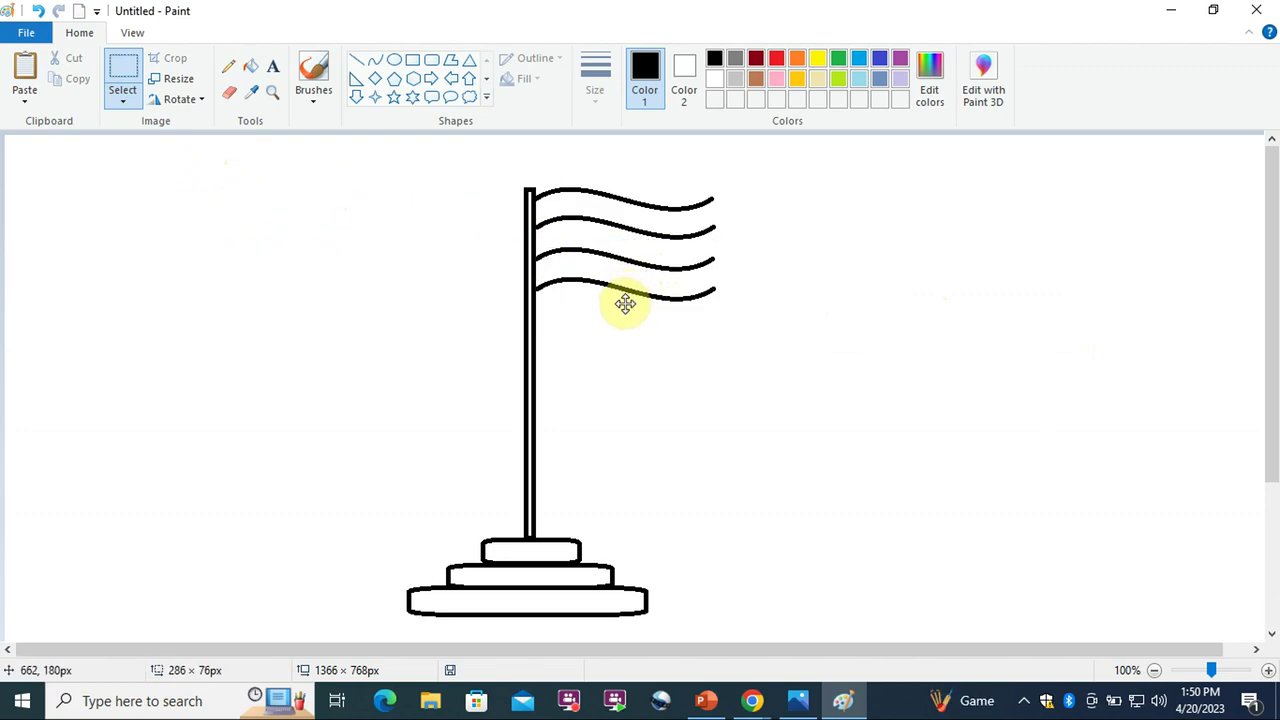
{"action": "left_click", "coordinate": [379, 229]}
Close the flag's free end with a vertical straight line and draw a circle about 39 × 34 px in the middle stripe
{"action": "left_click", "coordinate": [356, 60]}
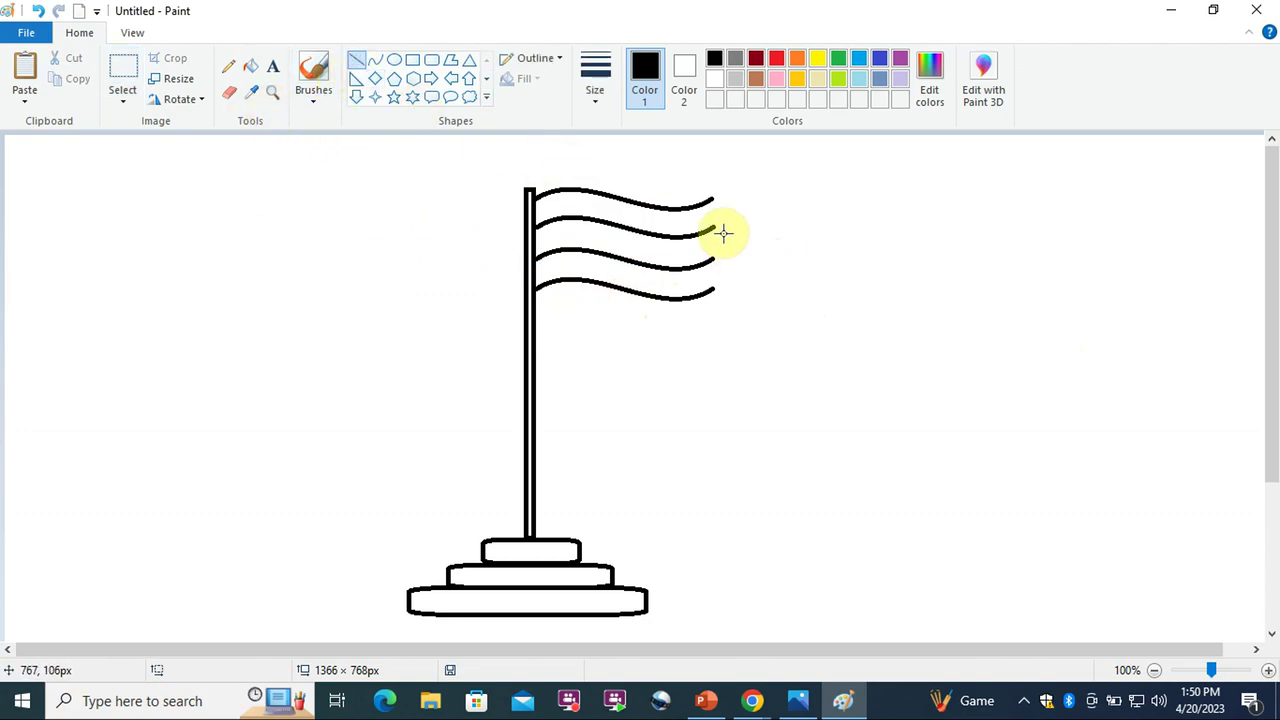
{"action": "left_click_drag", "start_coordinate": [714, 197], "coordinate": [713, 291]}
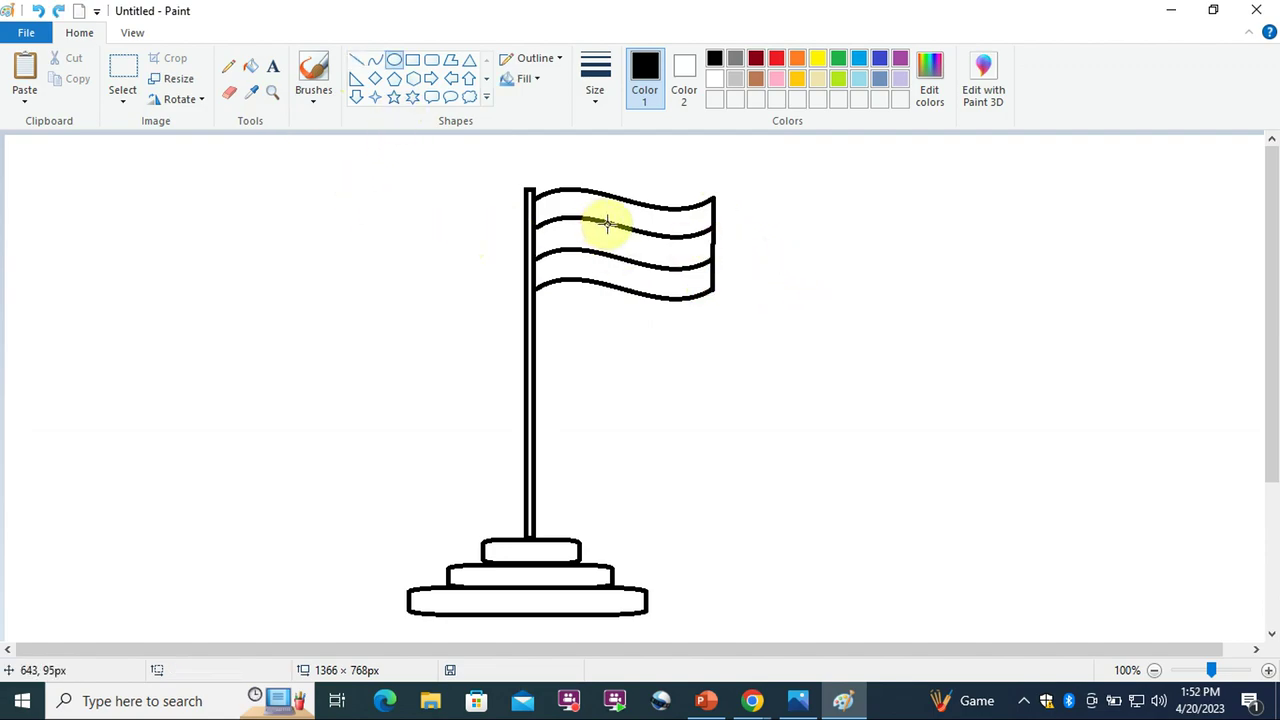
{"action": "left_click_drag", "start_coordinate": [607, 222], "coordinate": [638, 258]}
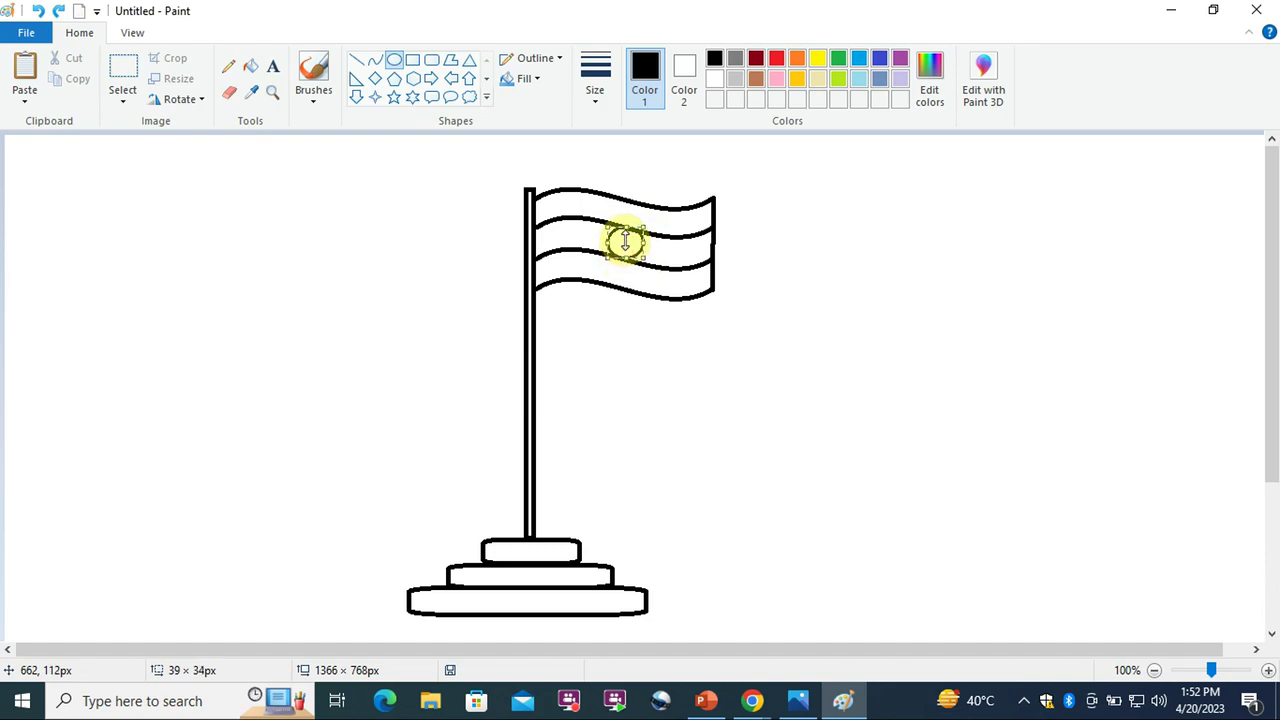
{"action": "left_click", "coordinate": [420, 278]}
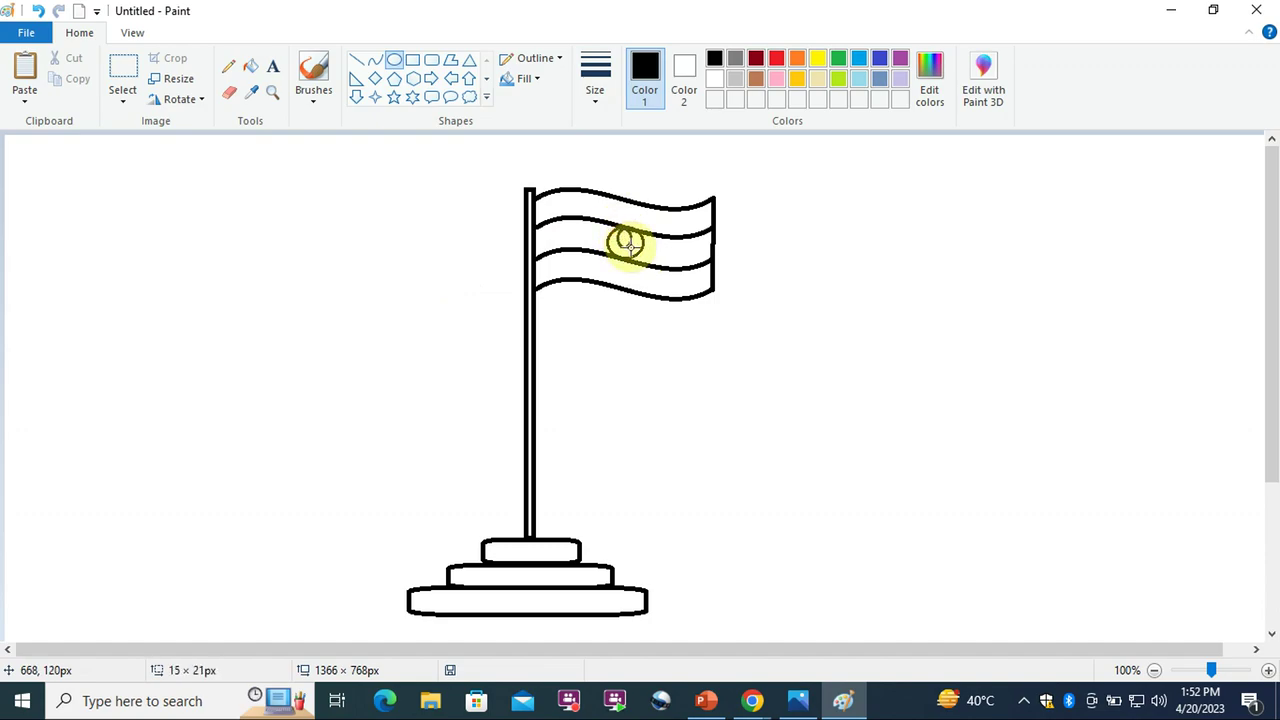
Draw crossing straight lines through the centre of the flag's circle as wheel spokes
{"action": "left_click", "coordinate": [357, 60]}
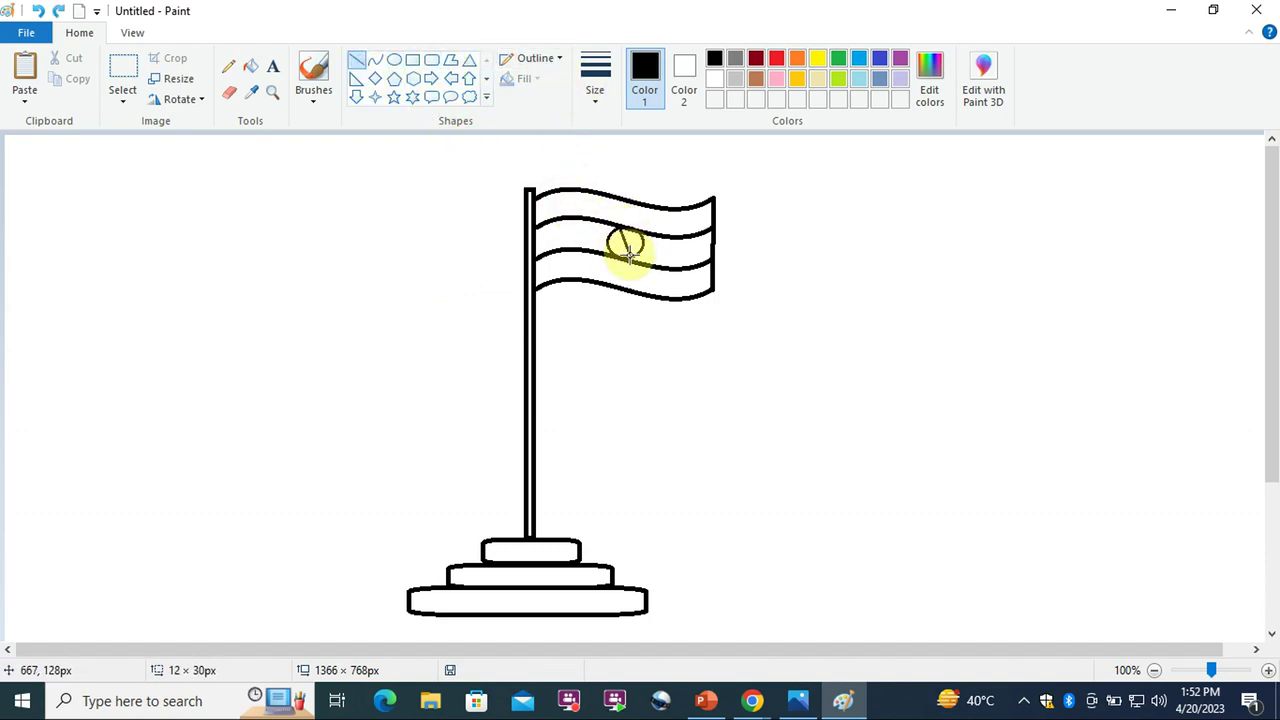
{"action": "left_click", "coordinate": [544, 286]}
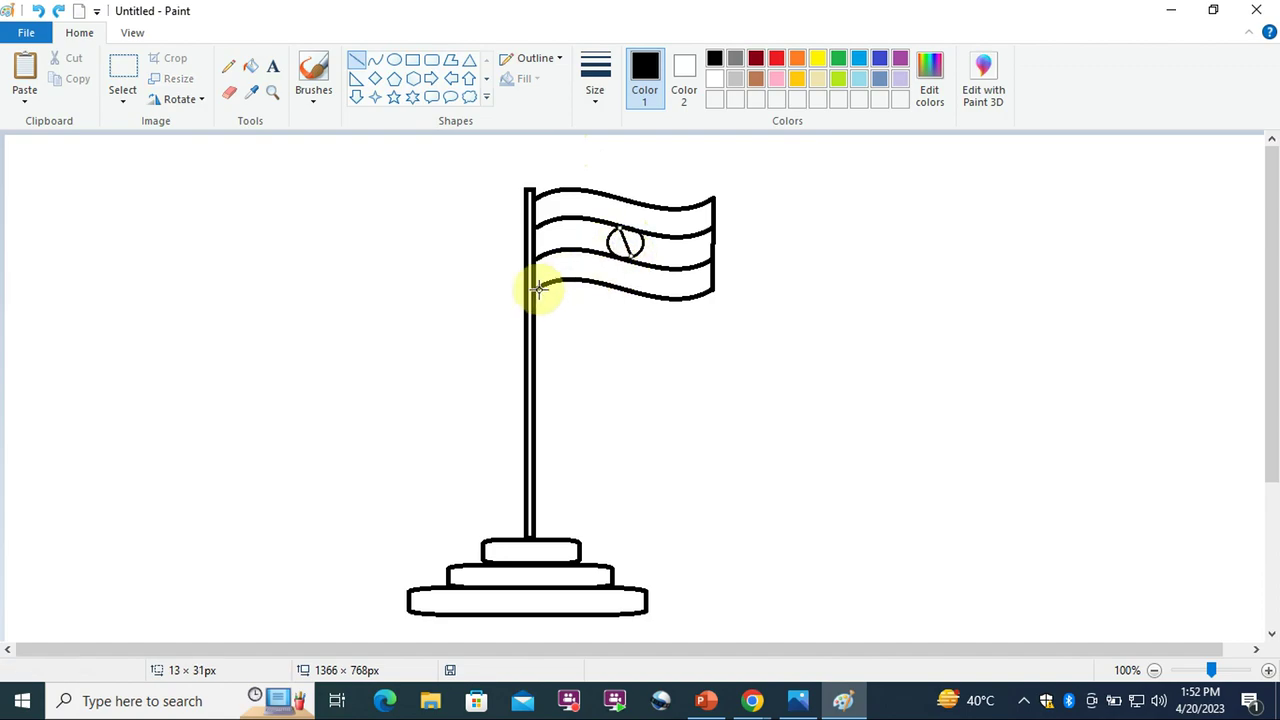
{"action": "left_click_drag", "start_coordinate": [610, 245], "coordinate": [643, 236]}
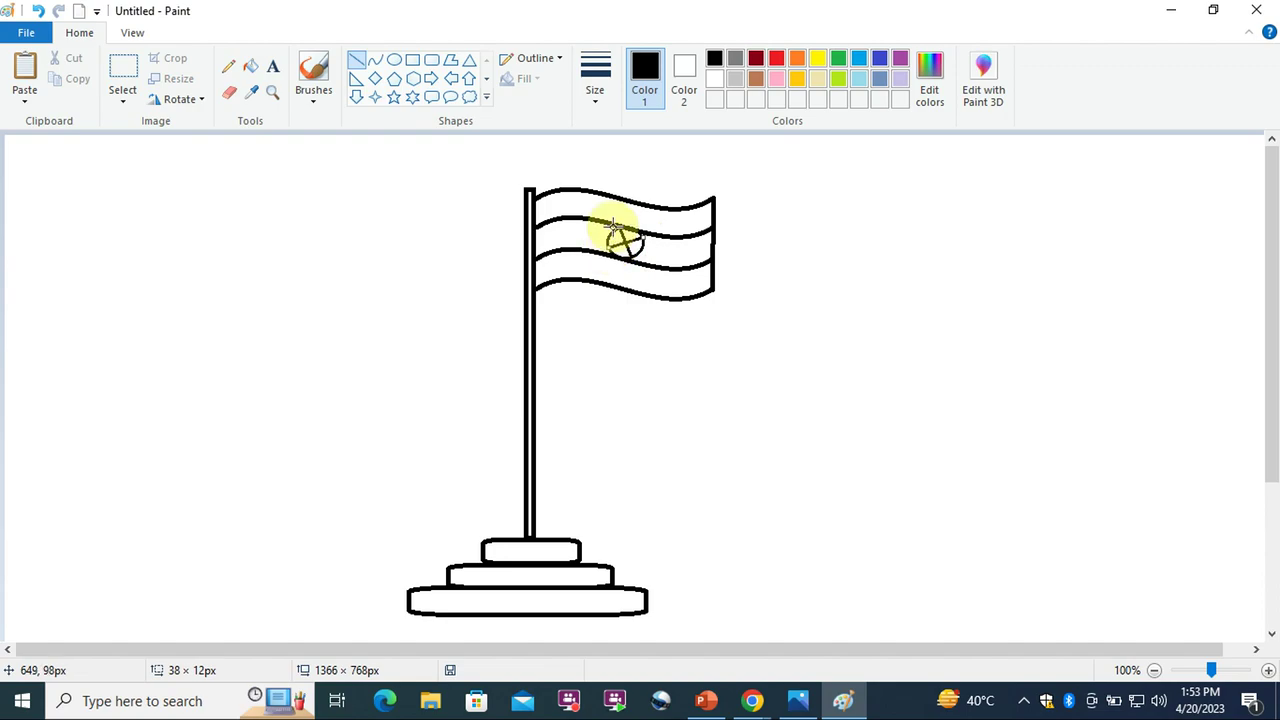
{"action": "left_click", "coordinate": [423, 314]}
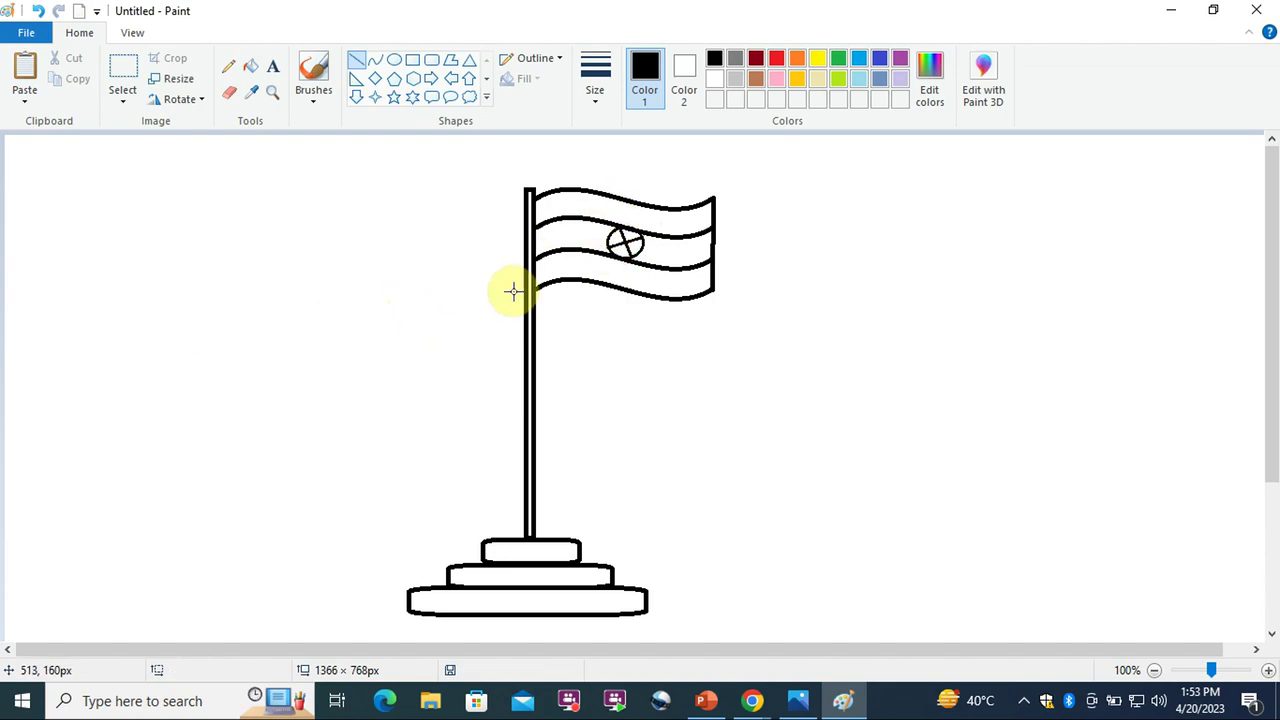
{"action": "mouse_move", "coordinate": [608, 237]}
{"action": "left_mouse_down"}
{"action": "mouse_move", "coordinate": [641, 247]}
{"action": "mouse_move", "coordinate": [623, 252]}
{"action": "left_mouse_up"}
{"action": "left_click", "coordinate": [380, 290]}
{"action": "left_click", "coordinate": [700, 366]}
{"action": "left_click", "coordinate": [423, 280]}
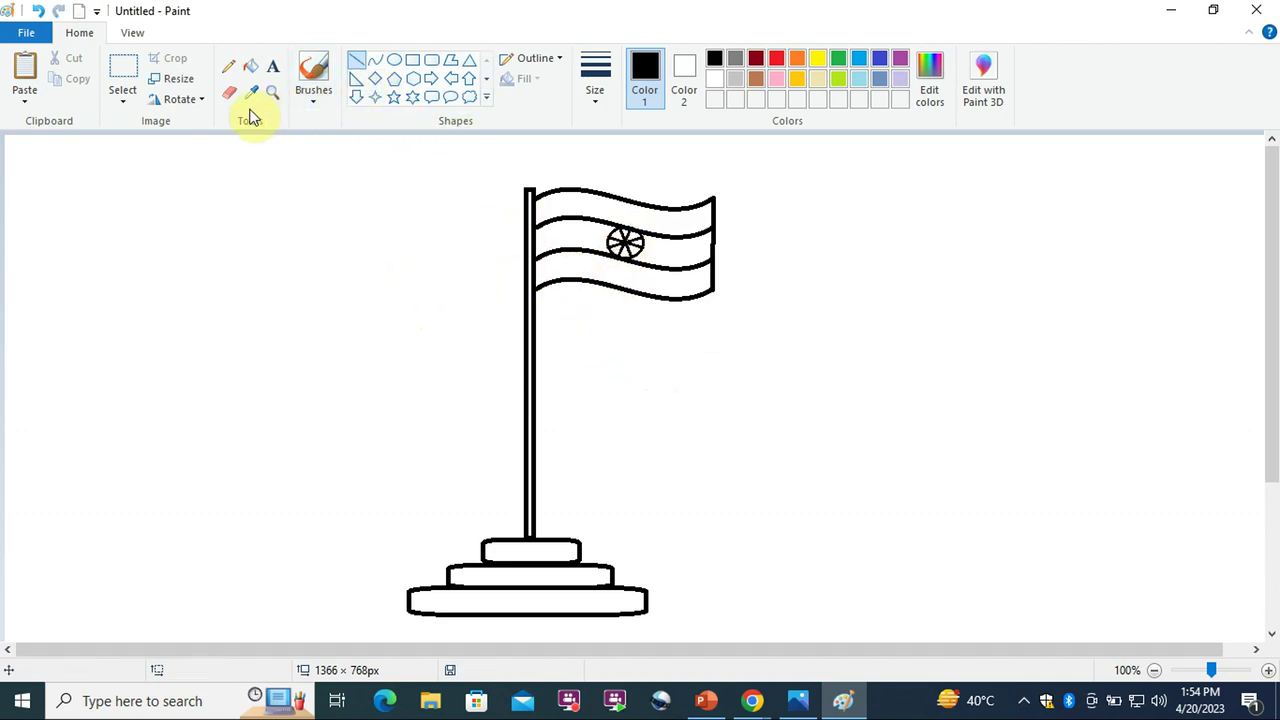
Define a custom orange with red 227, green 89, blue 49 and fill the flag's top stripe with it
{"action": "left_click", "coordinate": [251, 66]}
{"action": "left_click", "coordinate": [927, 84]}
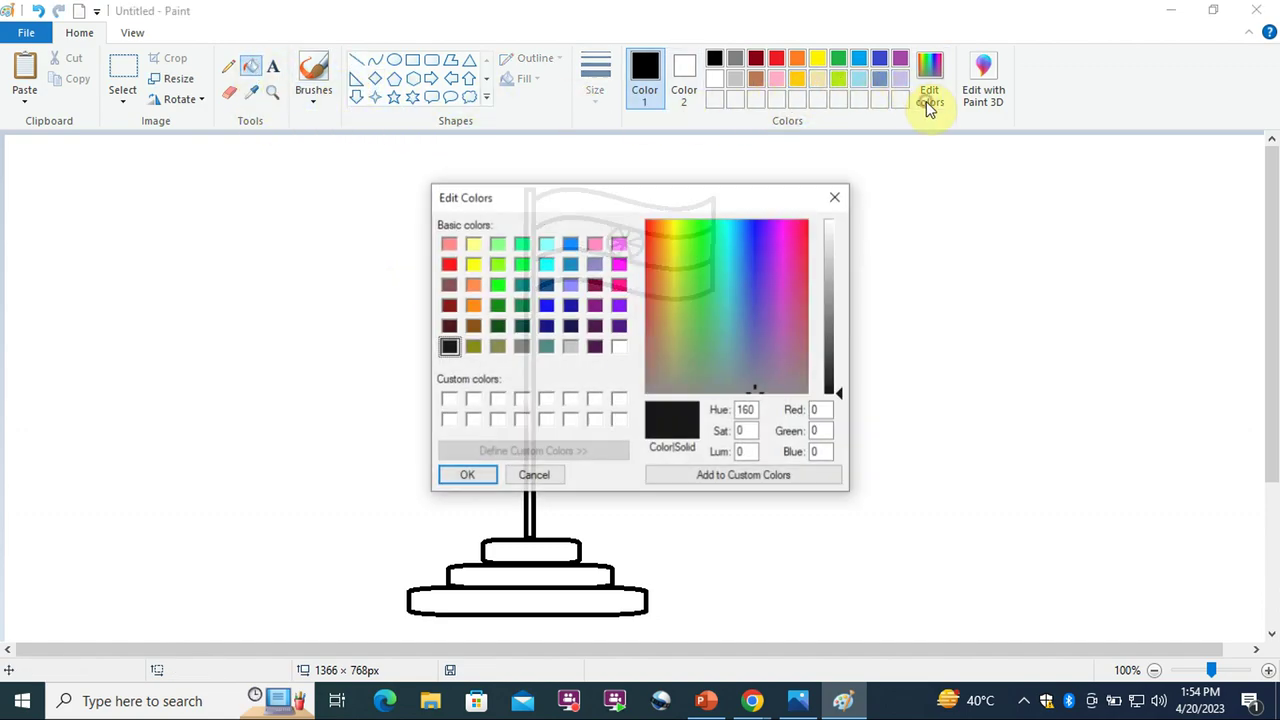
{"action": "left_click", "coordinate": [652, 260]}
{"action": "left_click_drag", "start_coordinate": [838, 388], "coordinate": [835, 300]}
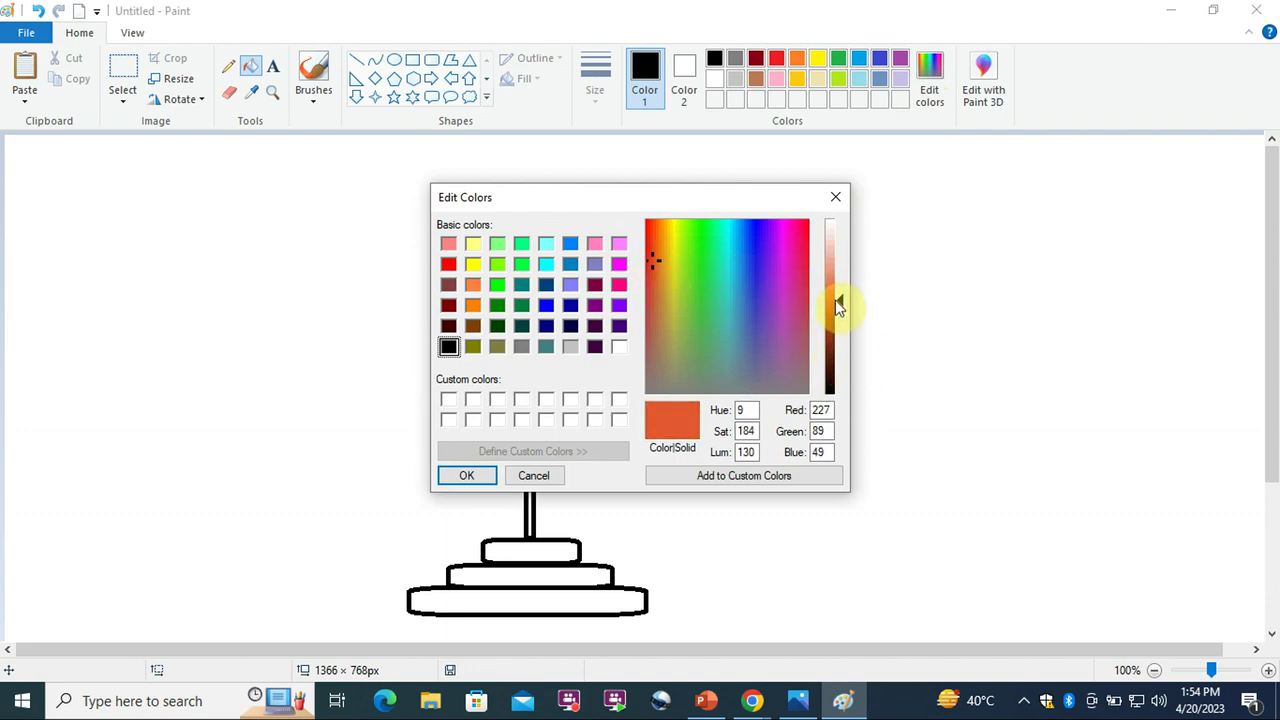
{"action": "left_click", "coordinate": [464, 478]}
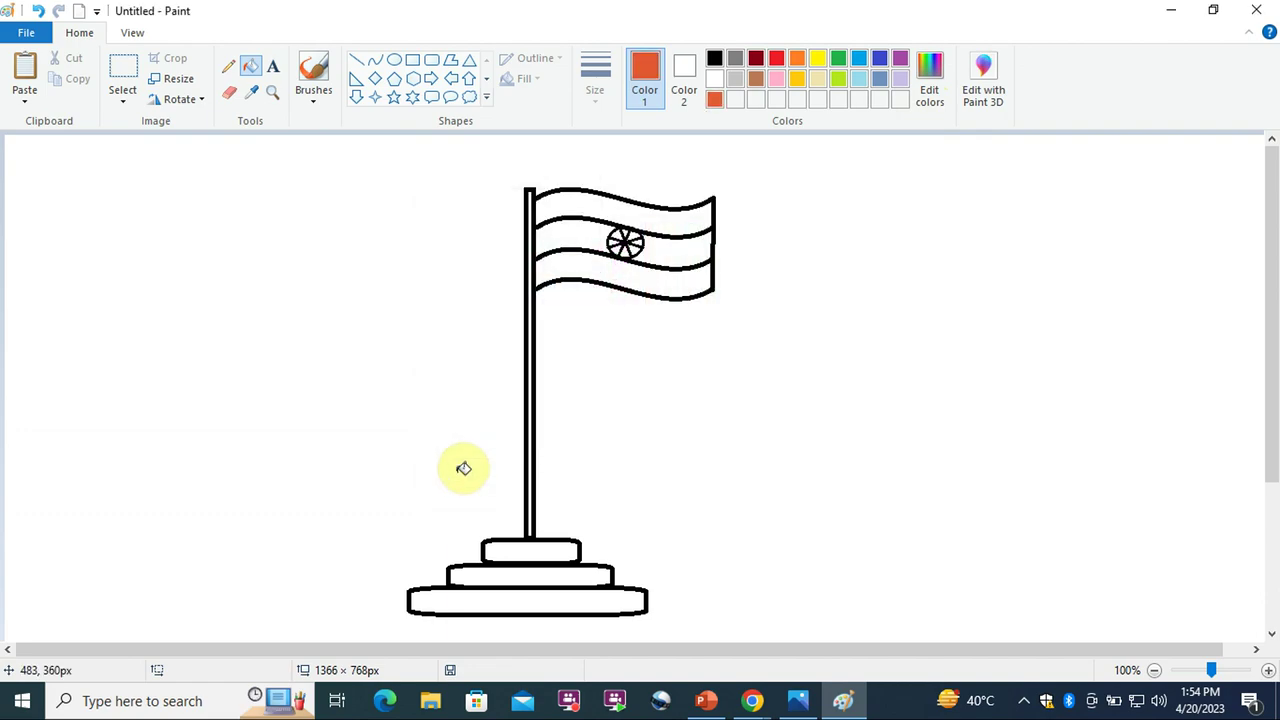
{"action": "left_click", "coordinate": [583, 207]}
Define a custom dark green and fill the flag's bottom stripe with it
{"action": "left_click", "coordinate": [928, 95]}
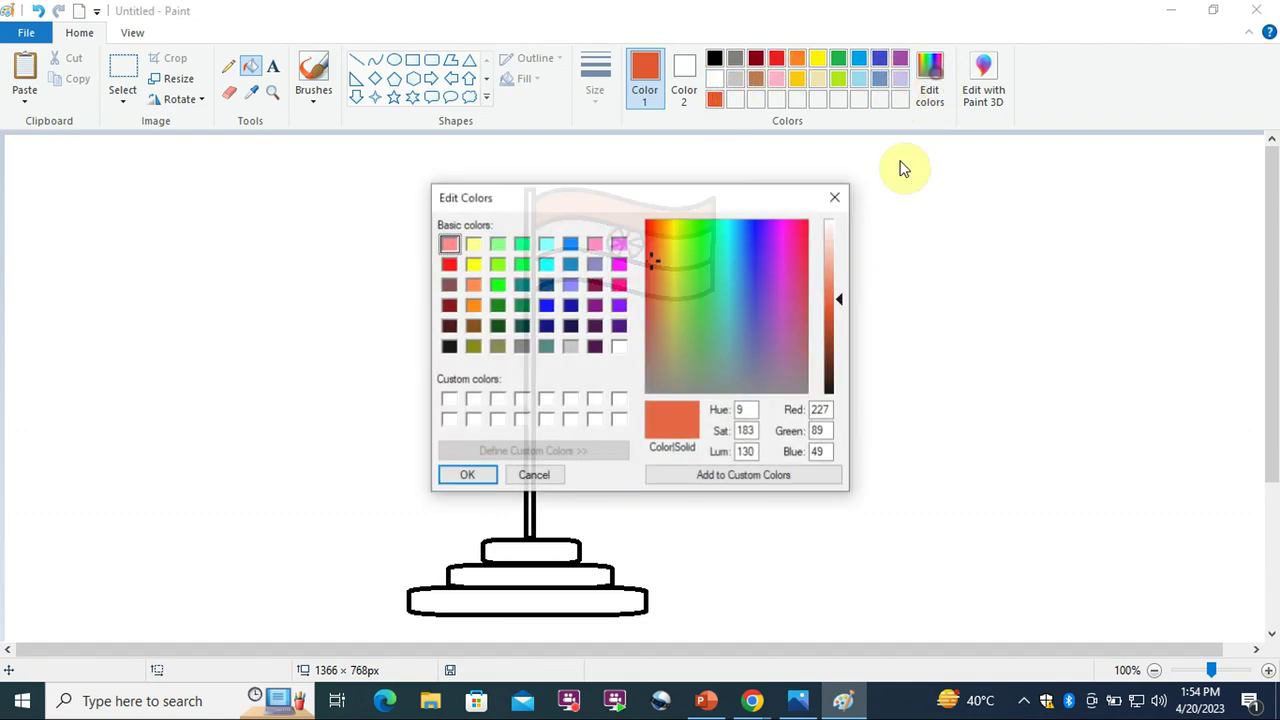
{"action": "left_click", "coordinate": [690, 266]}
{"action": "left_click_drag", "start_coordinate": [838, 299], "coordinate": [838, 360]}
{"action": "left_click", "coordinate": [470, 476]}
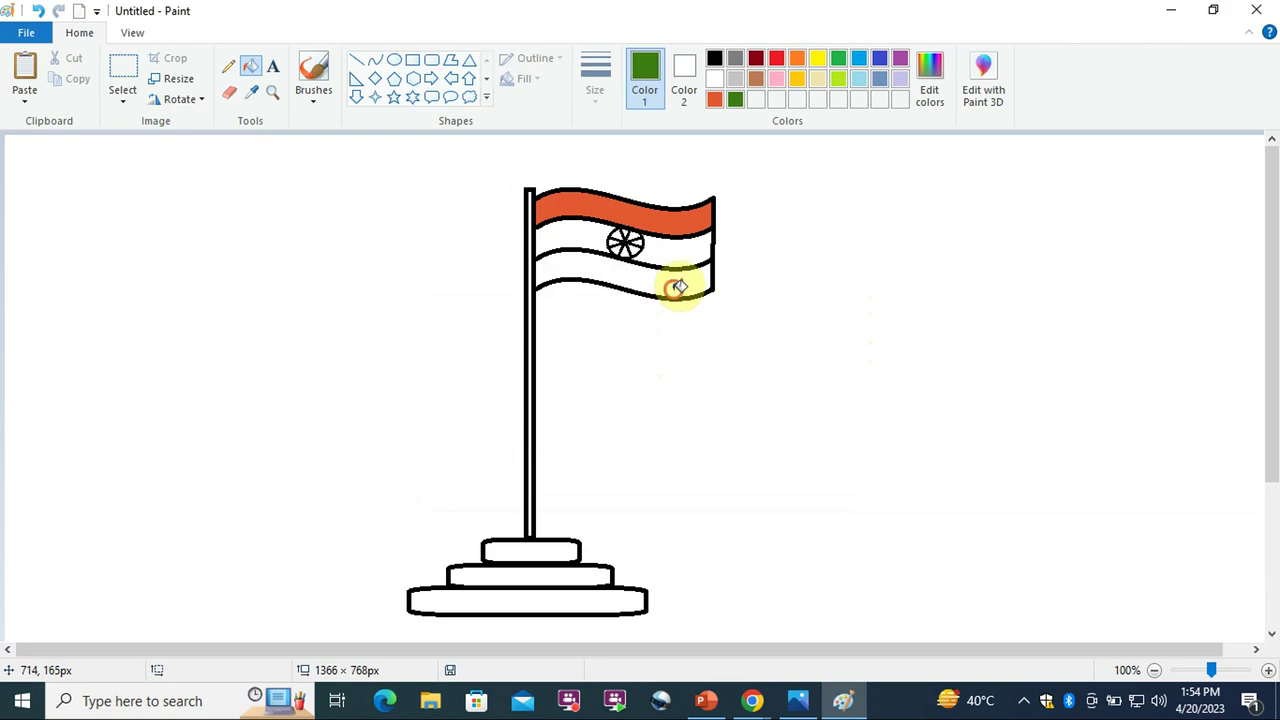
{"action": "left_click", "coordinate": [677, 285]}
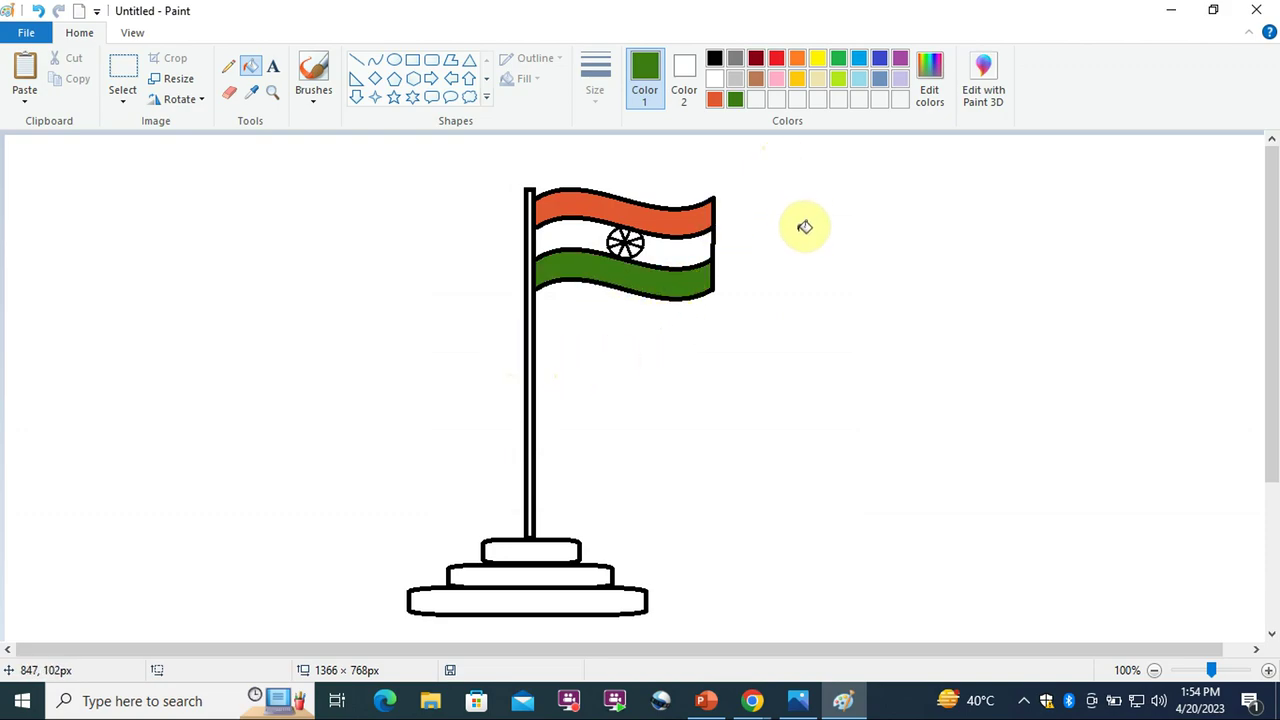
Fill the inside of the flagpole with black
{"action": "left_click", "coordinate": [714, 58]}
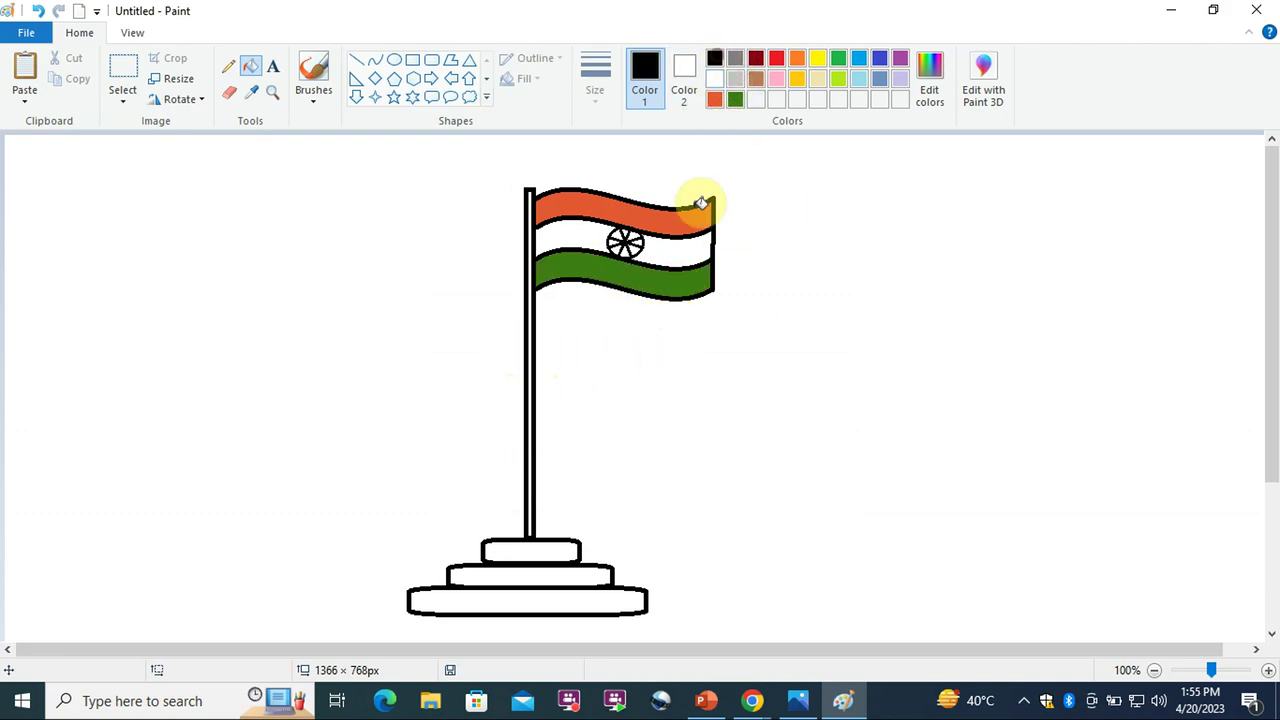
{"action": "left_click", "coordinate": [530, 468]}
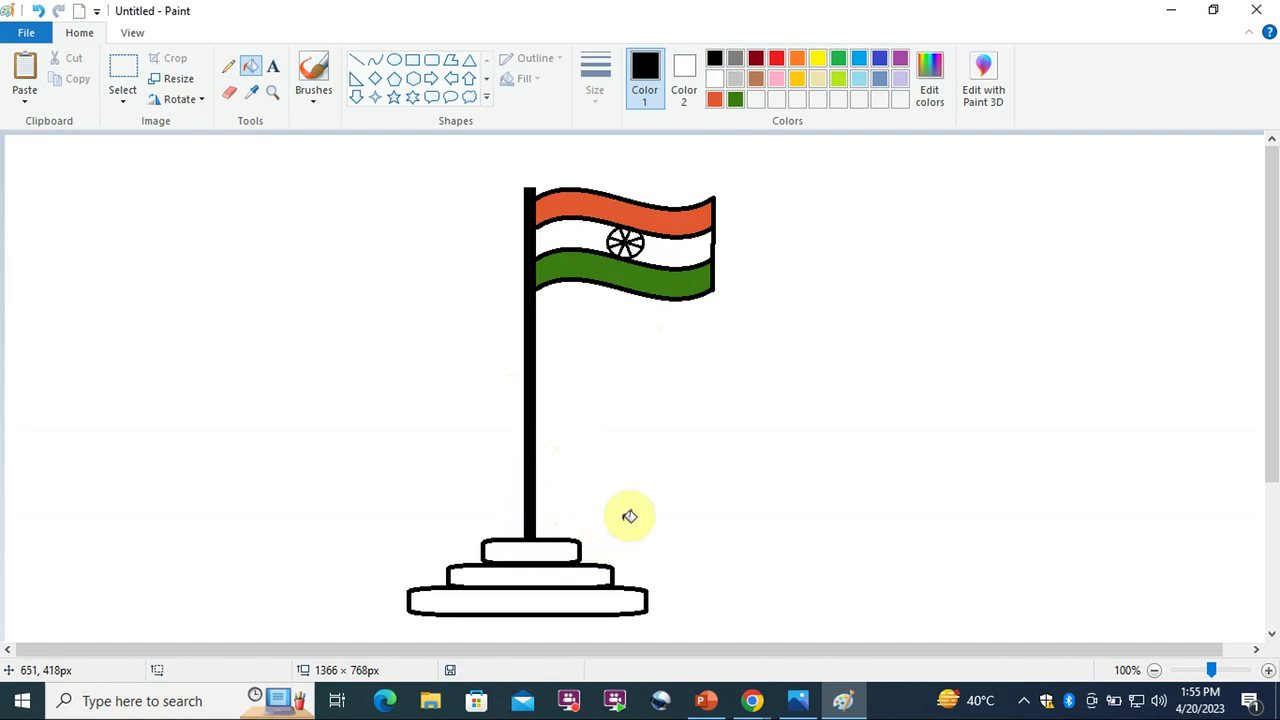
Fill all three tiers of the stepped base with dark gray
{"action": "left_click", "coordinate": [737, 59]}
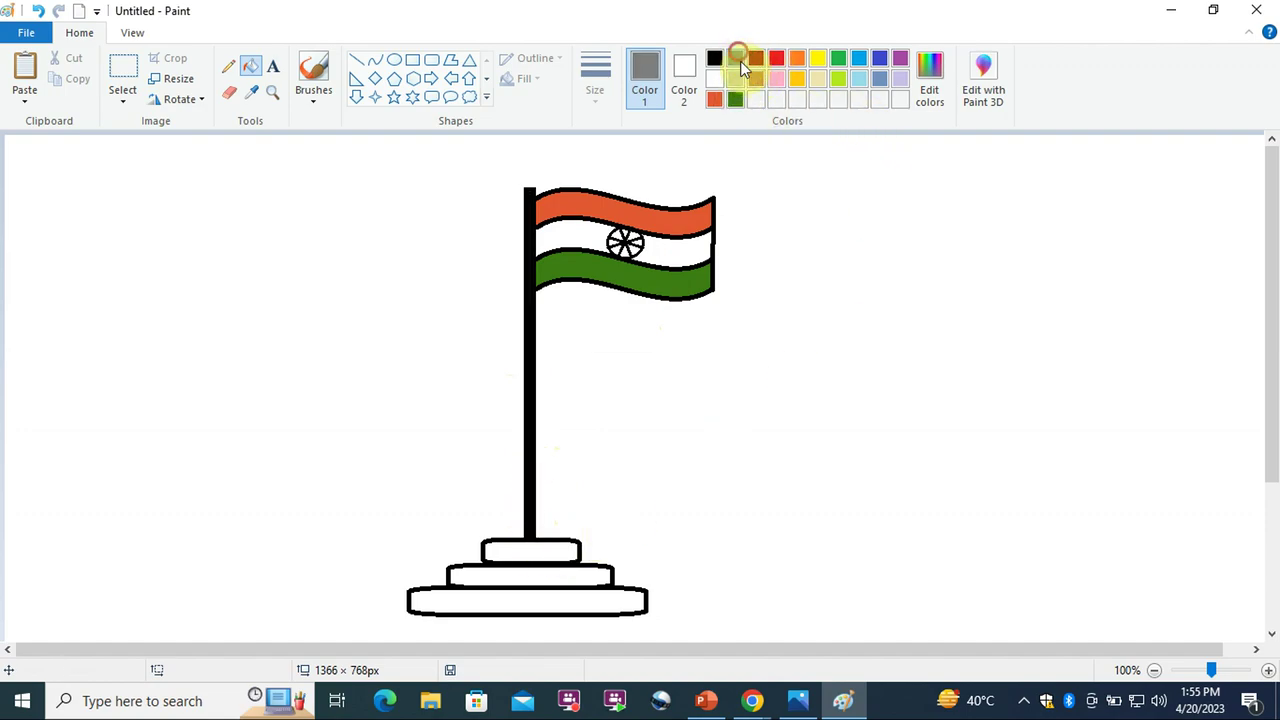
{"action": "left_click", "coordinate": [571, 551]}
{"action": "left_click", "coordinate": [585, 578]}
{"action": "left_click", "coordinate": [590, 602]}
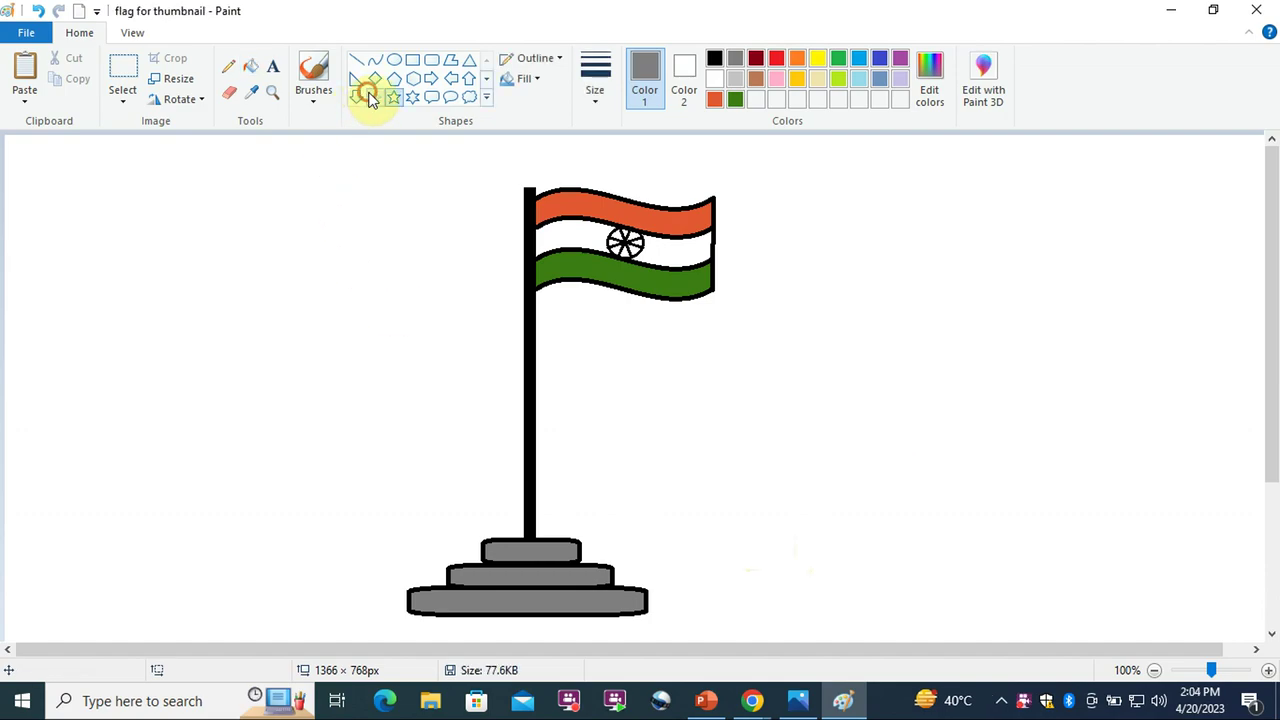
Draw six small gray four-point stars of varying size scattered on the canvas to the right of the stepped base
{"action": "left_click", "coordinate": [375, 96]}
{"action": "left_click_drag", "start_coordinate": [718, 559], "coordinate": [743, 581]}
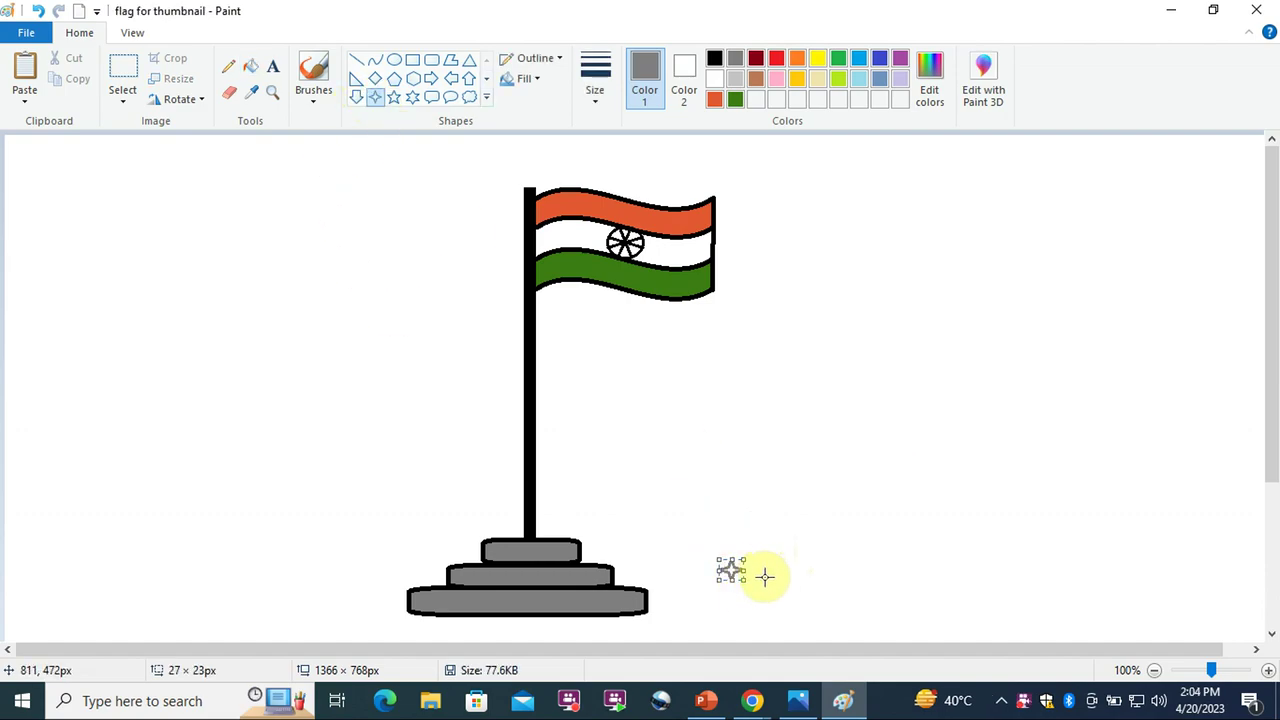
{"action": "left_click_drag", "start_coordinate": [639, 498], "coordinate": [674, 538]}
{"action": "left_click_drag", "start_coordinate": [778, 521], "coordinate": [802, 547]}
{"action": "left_click_drag", "start_coordinate": [701, 523], "coordinate": [721, 531]}
{"action": "left_click_drag", "start_coordinate": [782, 588], "coordinate": [810, 624]}
{"action": "left_click_drag", "start_coordinate": [689, 598], "coordinate": [717, 624]}
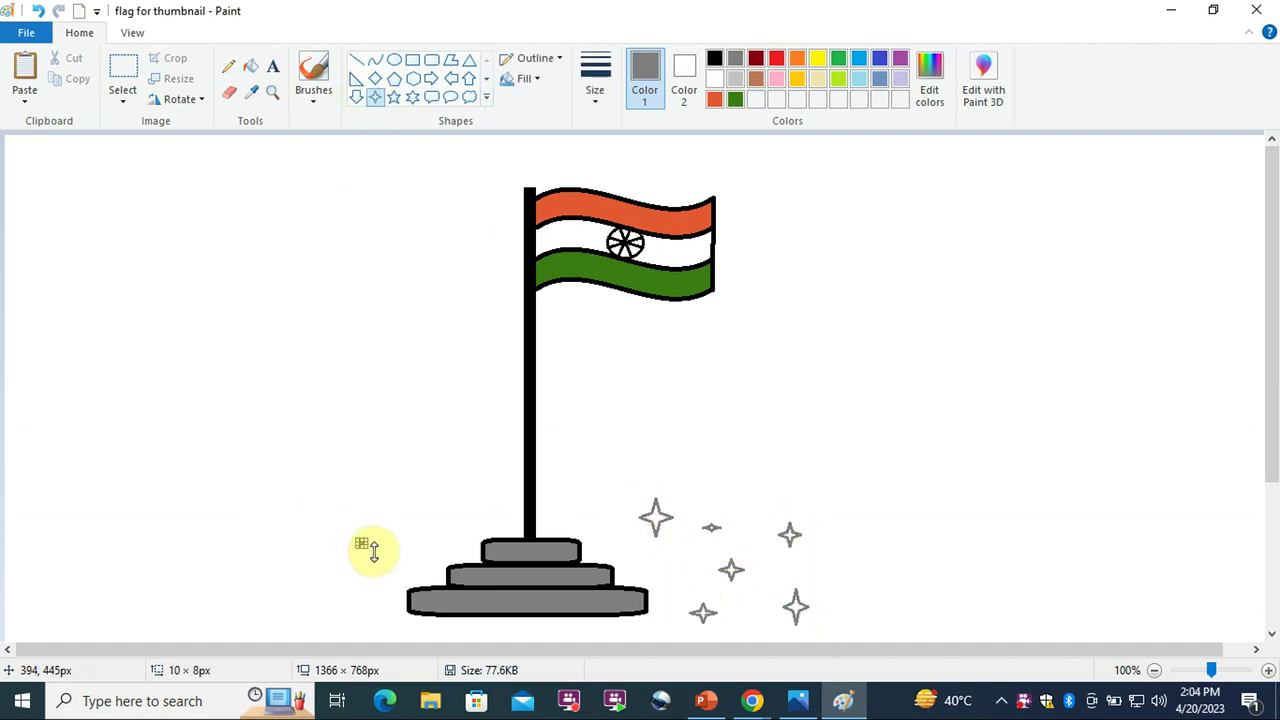
Scatter four gray four-point stars left of the flagpole, one just right of it, and a tall one about 24 × 52 px farther right
{"action": "left_click_drag", "start_coordinate": [368, 502], "coordinate": [404, 539]}
{"action": "left_click_drag", "start_coordinate": [461, 501], "coordinate": [491, 530]}
{"action": "left_click_drag", "start_coordinate": [358, 584], "coordinate": [386, 611]}
{"action": "left_click_drag", "start_coordinate": [330, 542], "coordinate": [358, 568]}
{"action": "left_click_drag", "start_coordinate": [592, 488], "coordinate": [620, 522]}
{"action": "left_click_drag", "start_coordinate": [884, 557], "coordinate": [912, 606]}
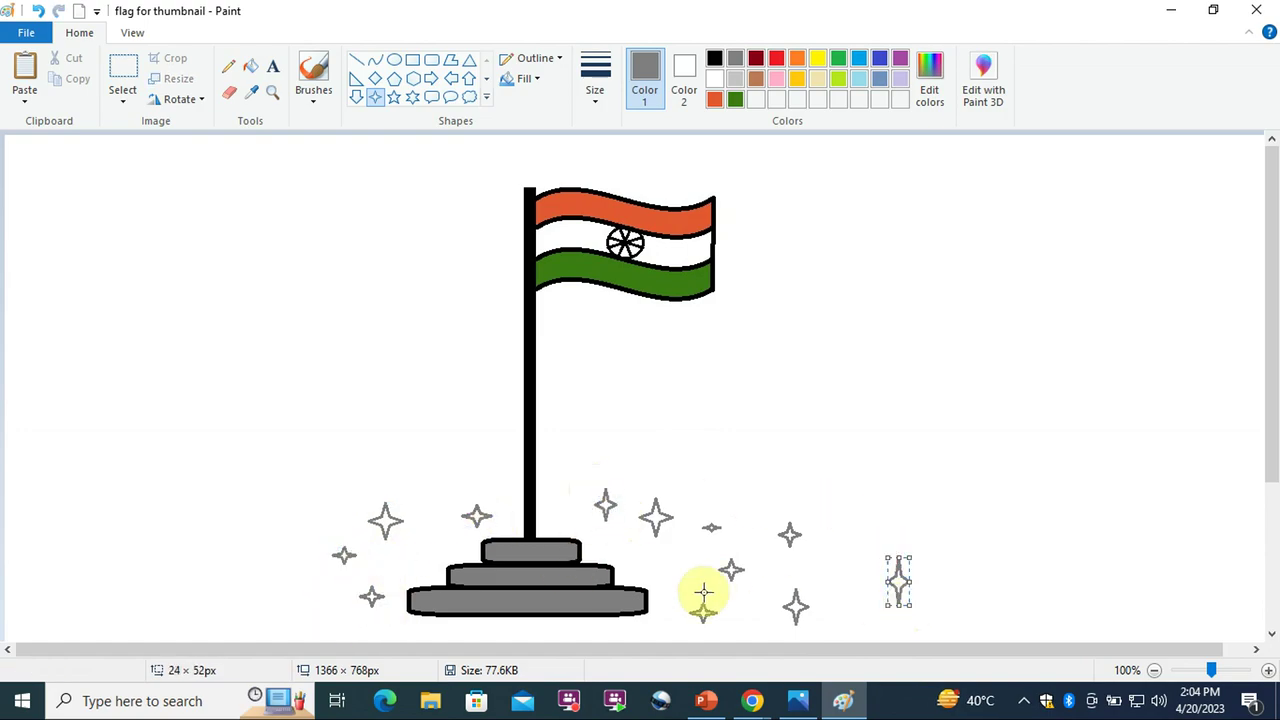
Add seven more gray four-point stars of varying size among the existing ones to the right of the base
{"action": "left_click_drag", "start_coordinate": [650, 552], "coordinate": [683, 585]}
{"action": "left_click_drag", "start_coordinate": [768, 462], "coordinate": [802, 494]}
{"action": "left_click_drag", "start_coordinate": [867, 526], "coordinate": [884, 561]}
{"action": "left_click_drag", "start_coordinate": [820, 587], "coordinate": [858, 619]}
{"action": "left_click_drag", "start_coordinate": [817, 514], "coordinate": [850, 551]}
{"action": "left_click_drag", "start_coordinate": [704, 476], "coordinate": [761, 513]}
{"action": "left_click_drag", "start_coordinate": [735, 598], "coordinate": [759, 618]}
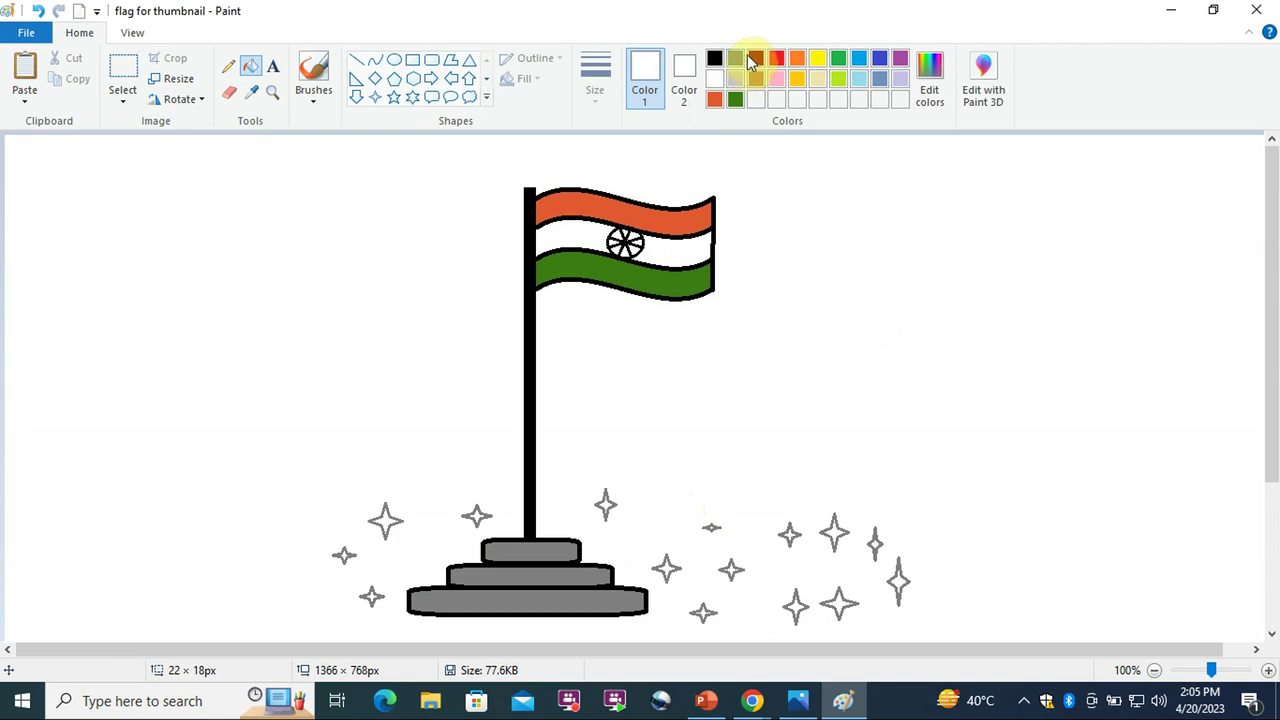
Fill the four-point stars on the right side of the flagpole with red
{"action": "left_click", "coordinate": [777, 58]}
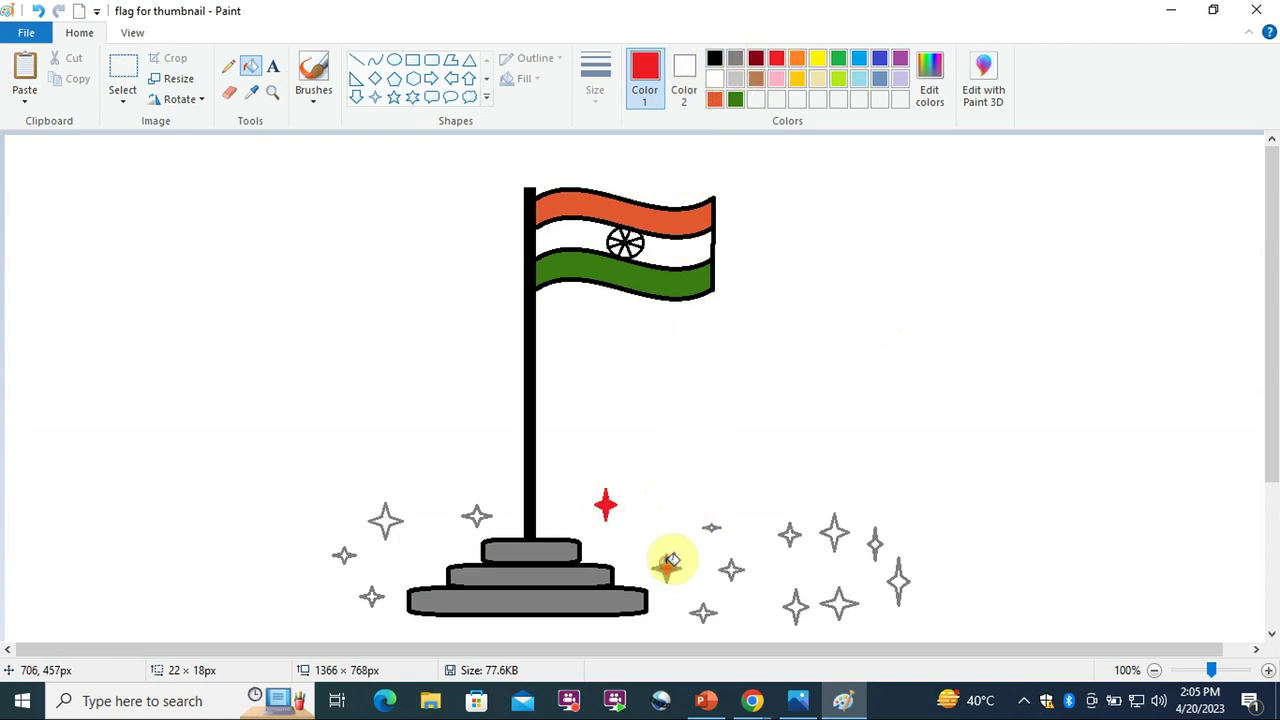
{"action": "left_click", "coordinate": [667, 567]}
{"action": "left_click", "coordinate": [712, 526]}
{"action": "left_click", "coordinate": [834, 533]}
{"action": "left_click", "coordinate": [875, 543]}
{"action": "left_click", "coordinate": [837, 601]}
{"action": "left_click", "coordinate": [797, 605]}
{"action": "left_click", "coordinate": [735, 567]}
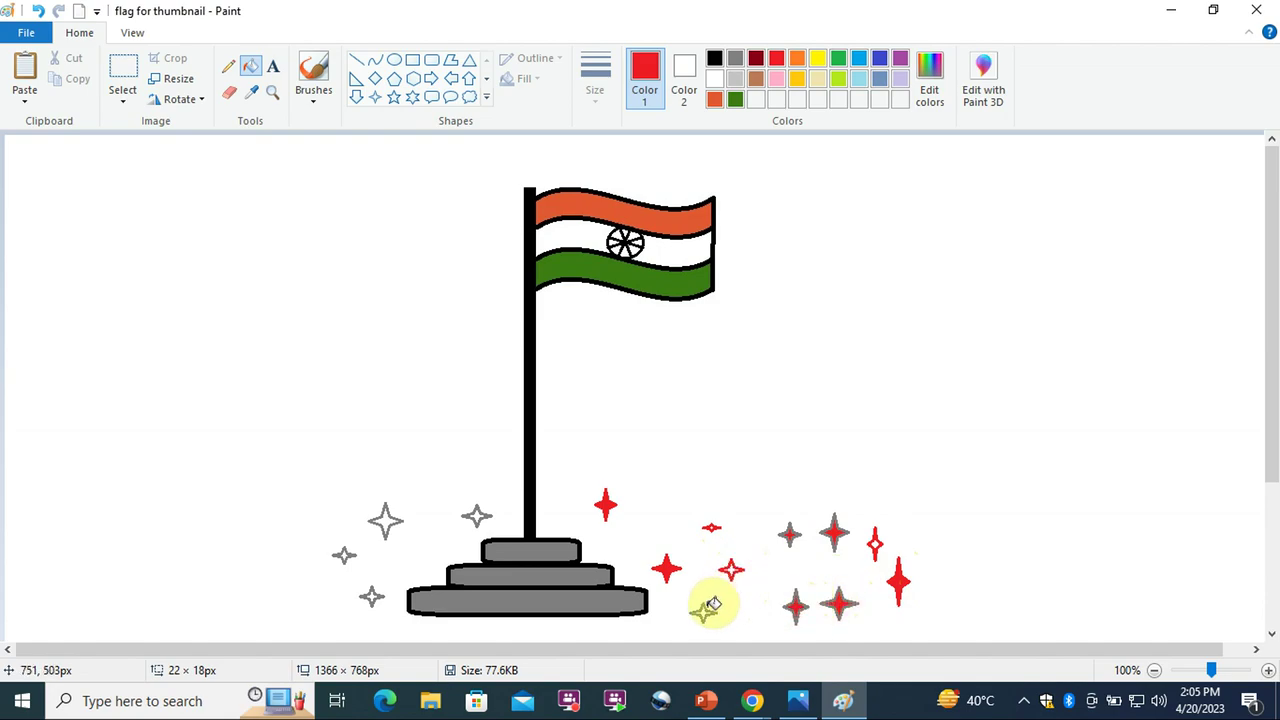
{"action": "left_click", "coordinate": [707, 610]}
Fill the four stars left of the flagpole with red and apply red to the small star at the upper middle of the right group
{"action": "left_click", "coordinate": [477, 514]}
{"action": "left_click", "coordinate": [392, 518]}
{"action": "left_click", "coordinate": [347, 550]}
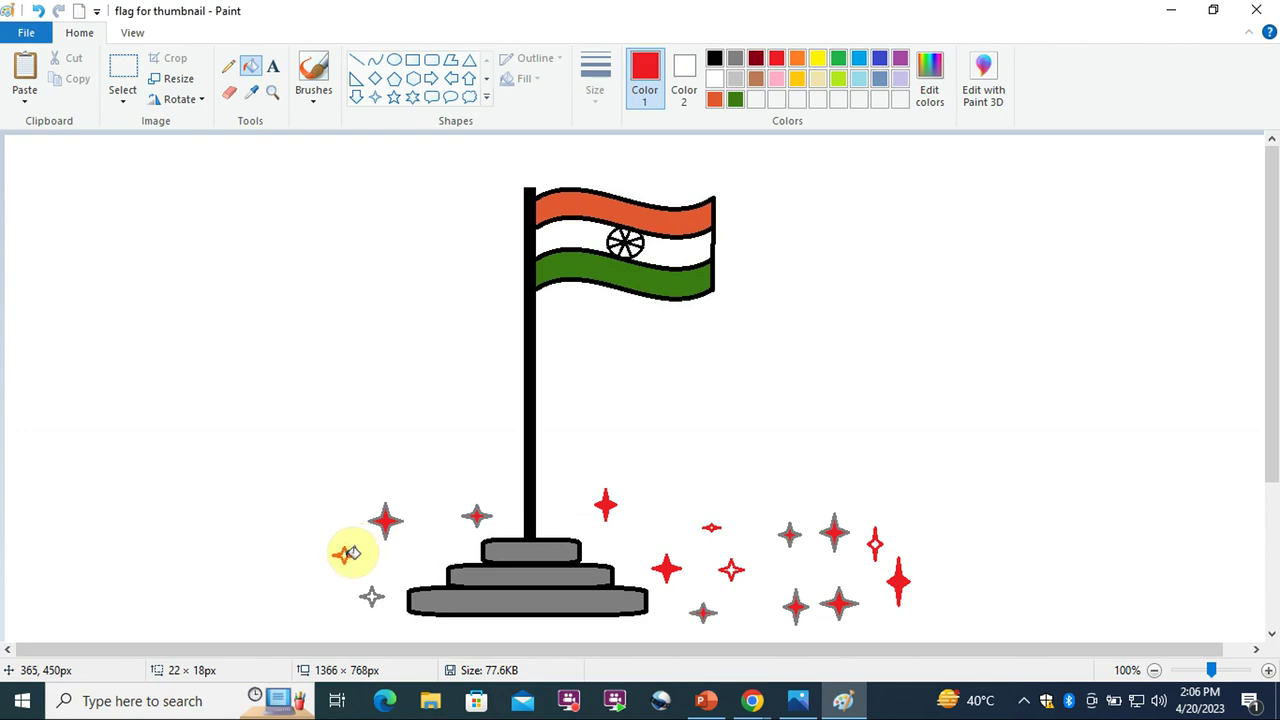
{"action": "left_click", "coordinate": [380, 603]}
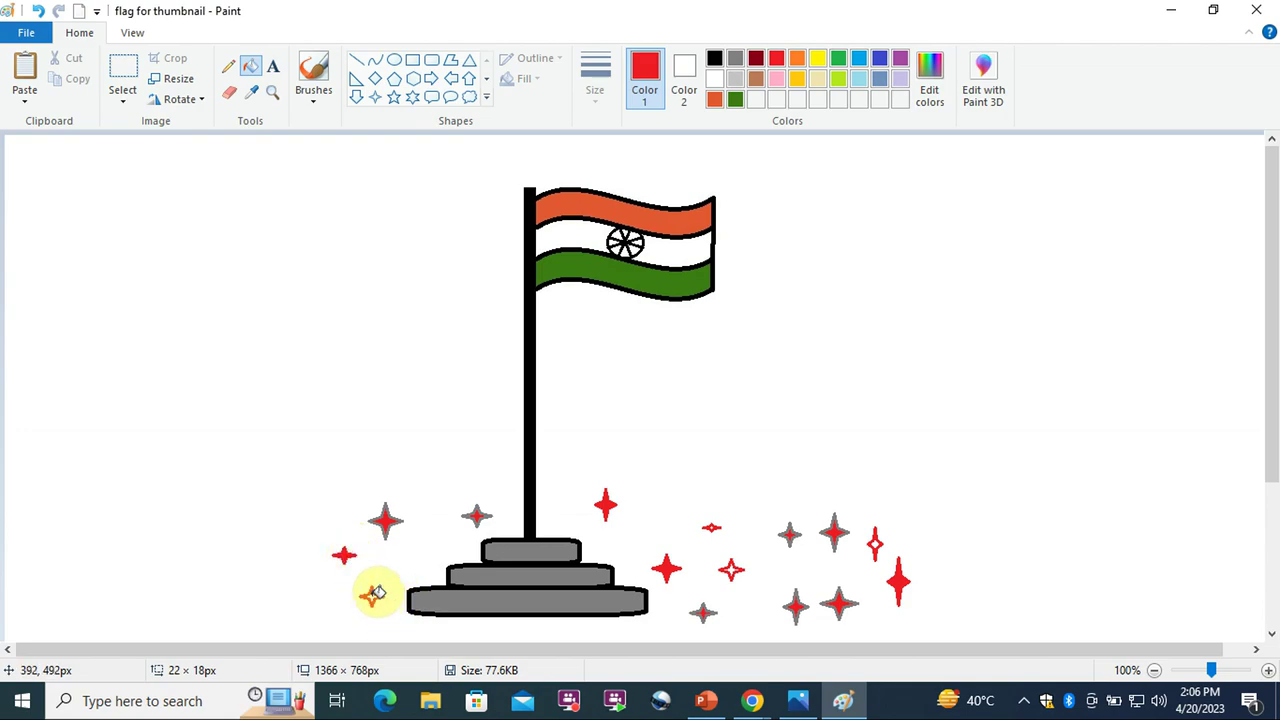
{"action": "left_click", "coordinate": [790, 530]}
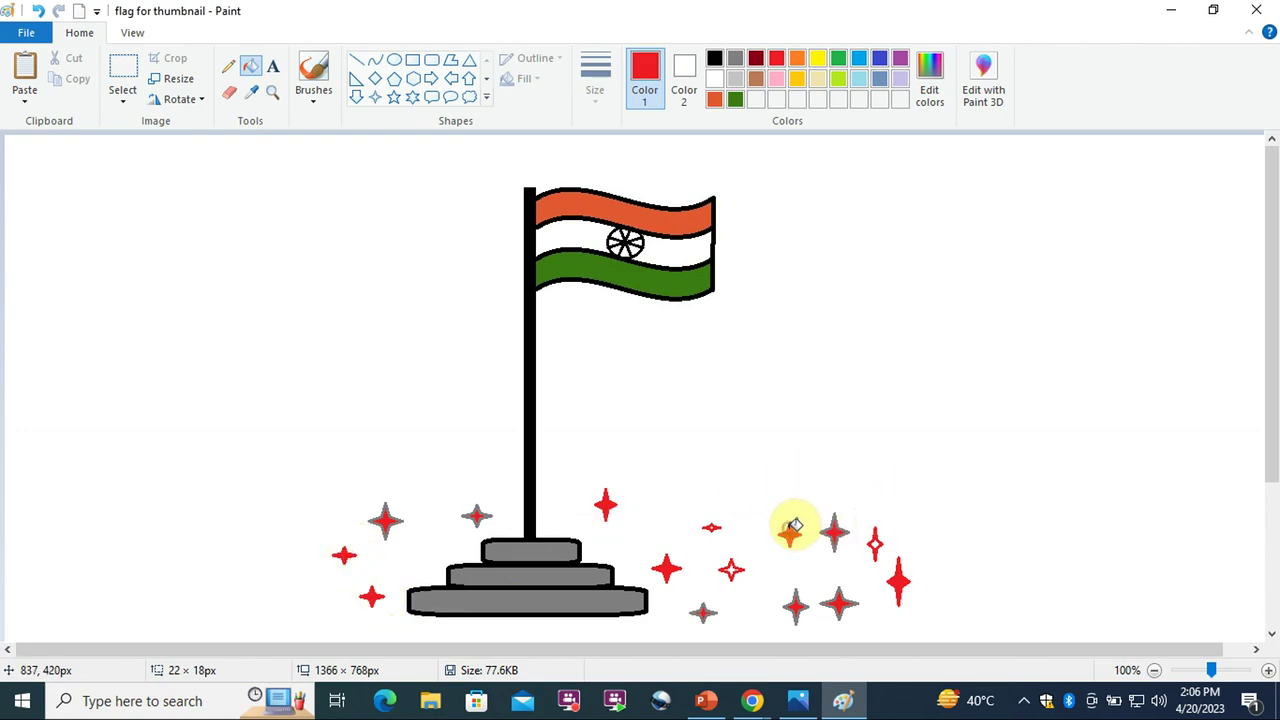